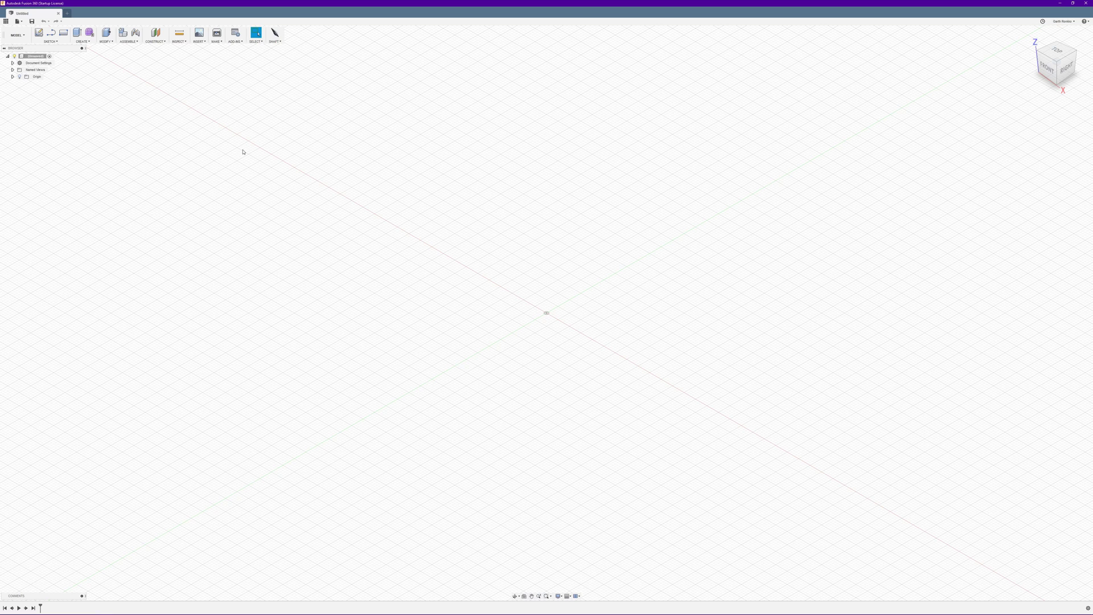
# Create a new sketch on the horizontal XY origin plane
pyautogui.click(38, 33)
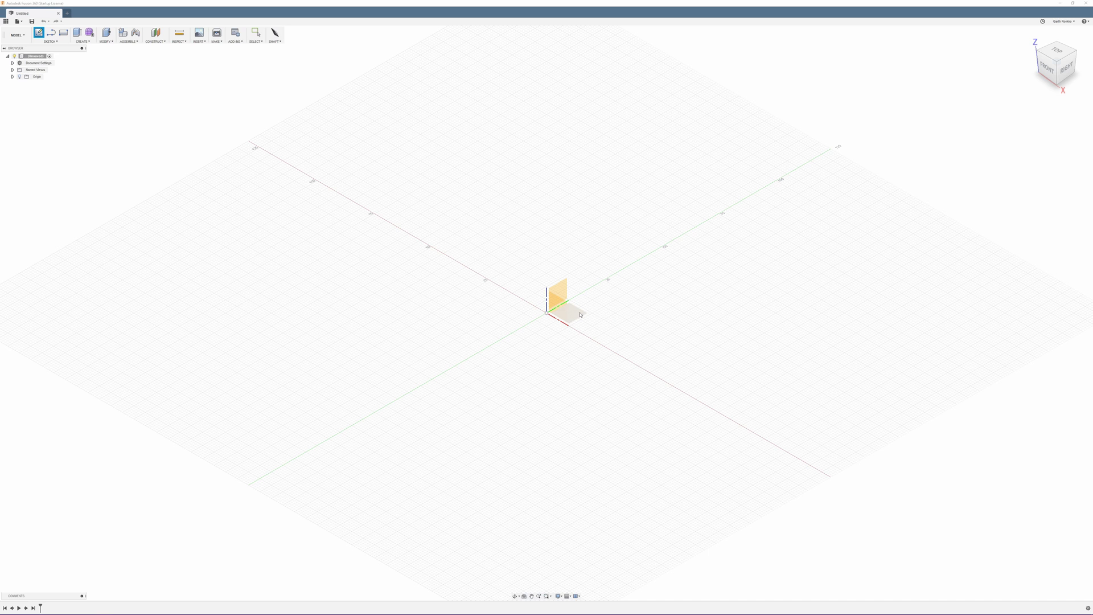
pyautogui.click(572, 307)
pyautogui.click(575, 314)
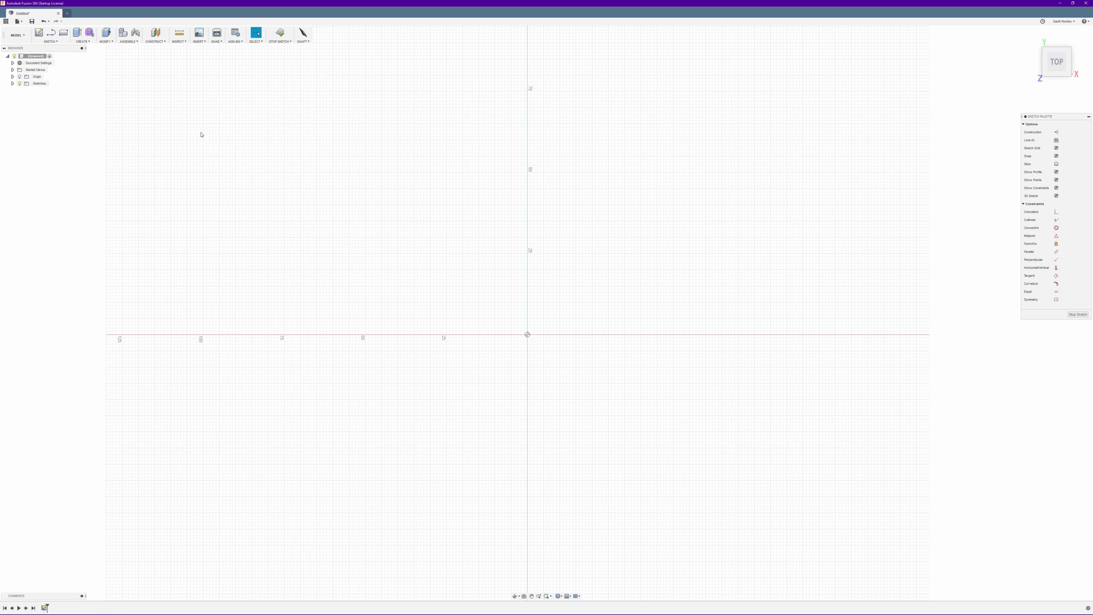
# Draw a center rectangle about 118 mm wide and 50 mm tall, centred on the sketch origin
pyautogui.click(51, 42)
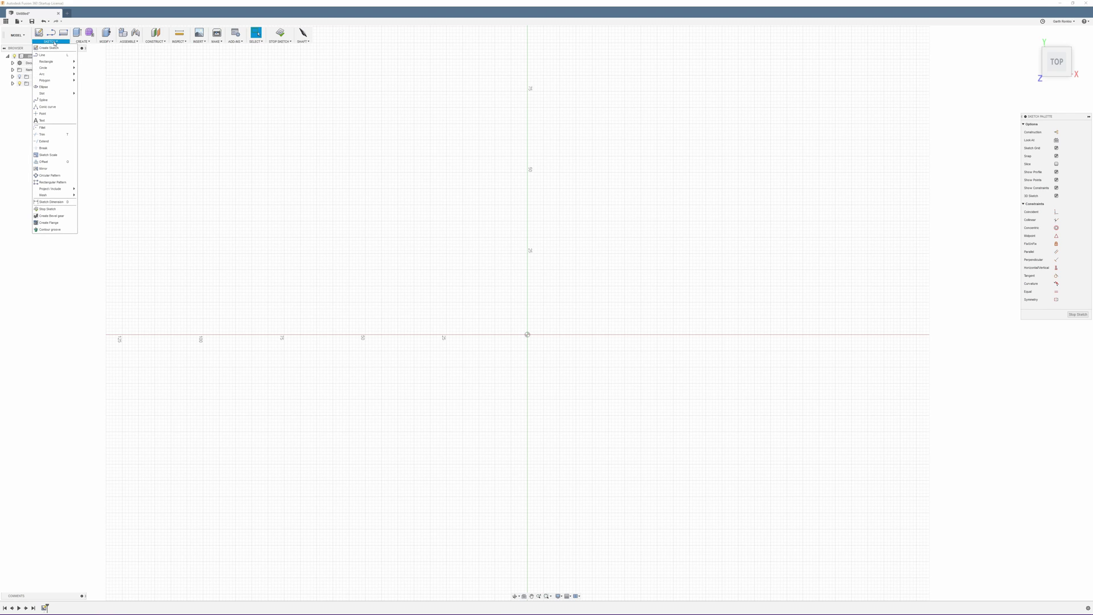
pyautogui.moveTo(62, 63)
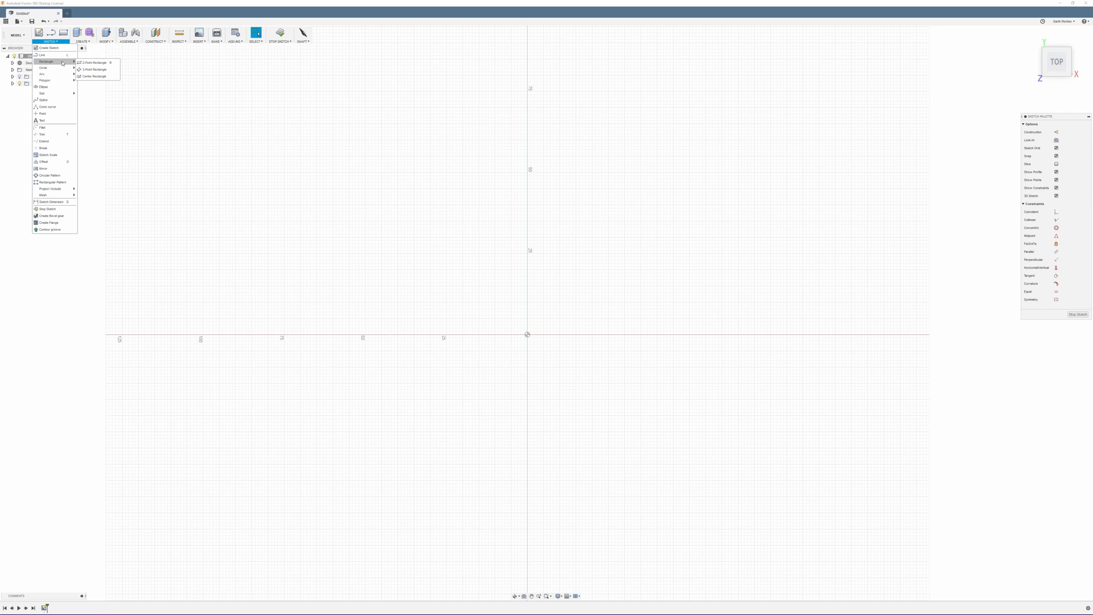
pyautogui.click(95, 76)
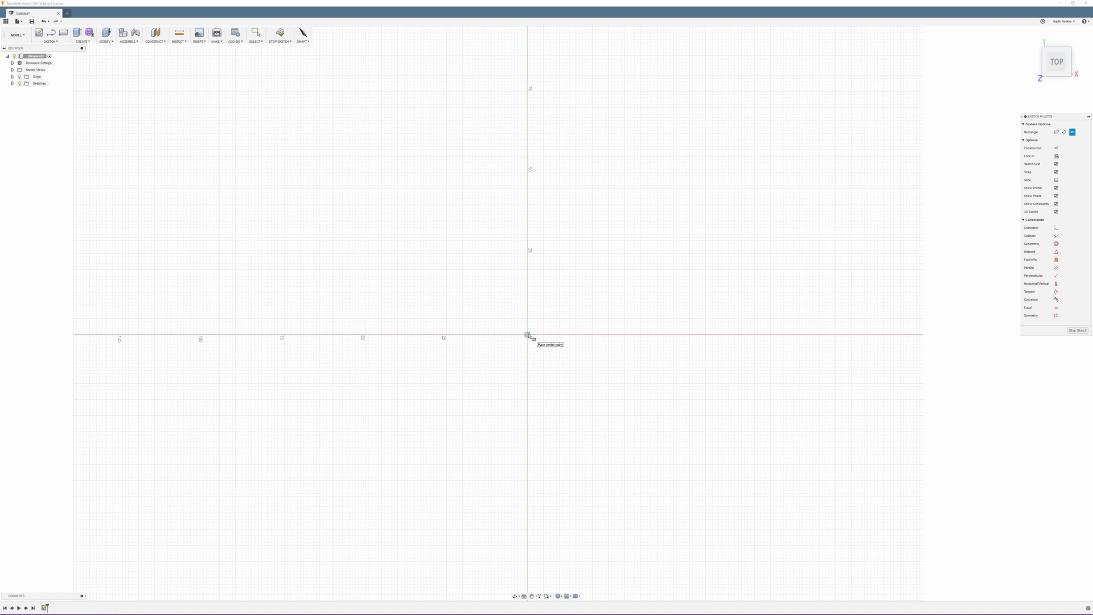
pyautogui.click(528, 335)
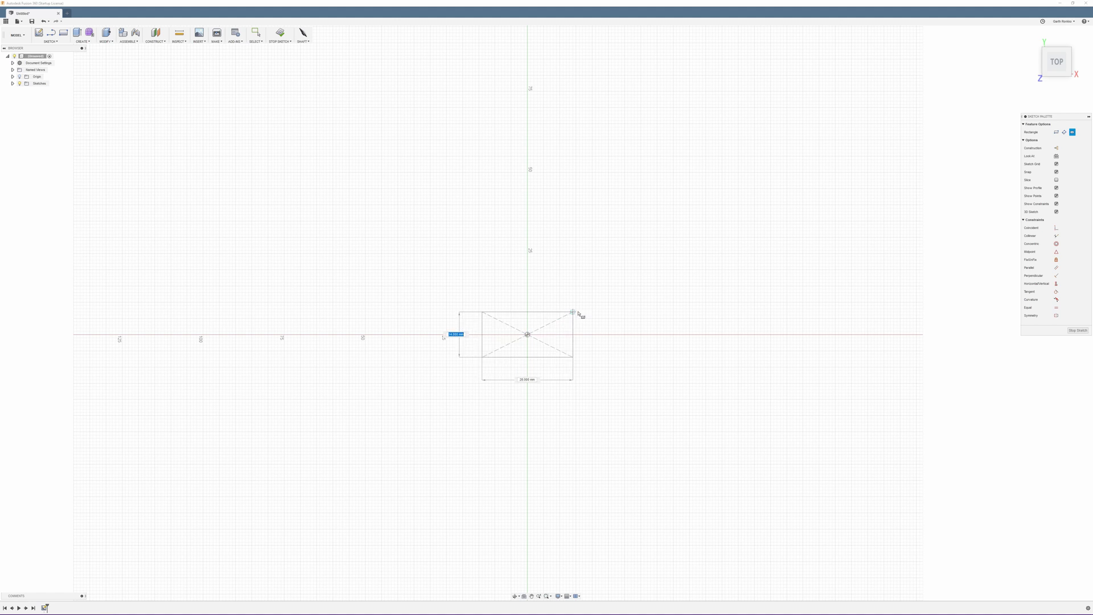
pyautogui.click(719, 254)
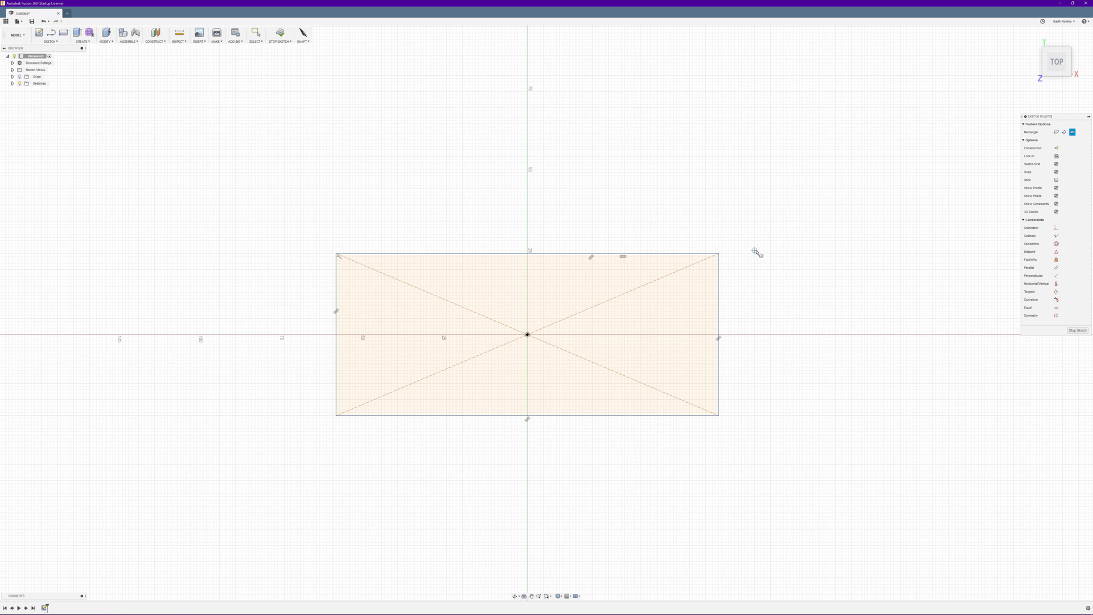
pyautogui.press('Escape')
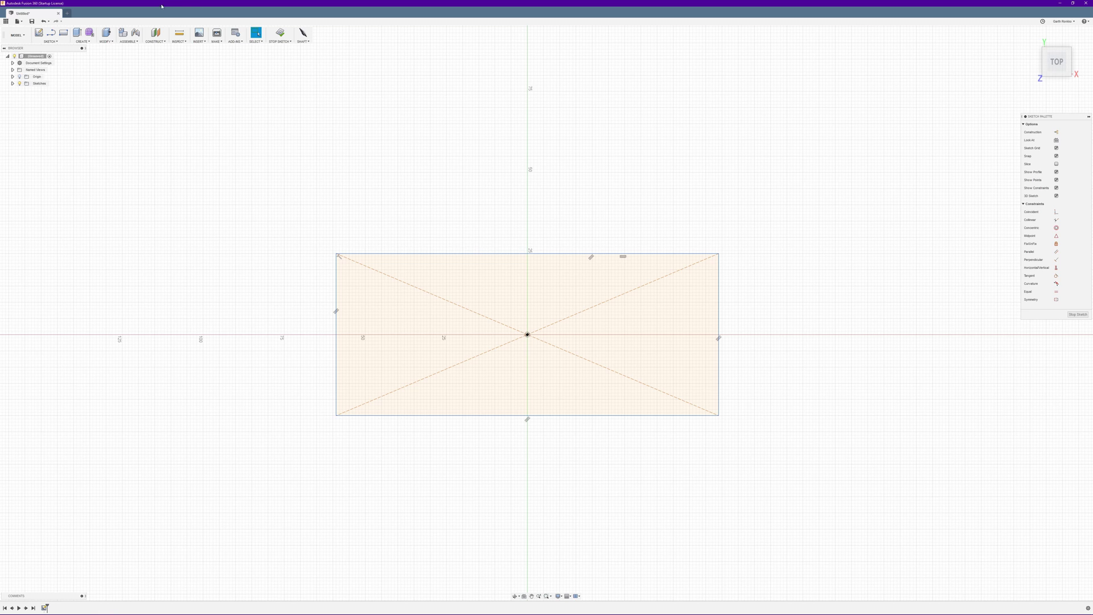
# Dimension the rectangle's upper horizontal edge to 12 in
pyautogui.click(51, 42)
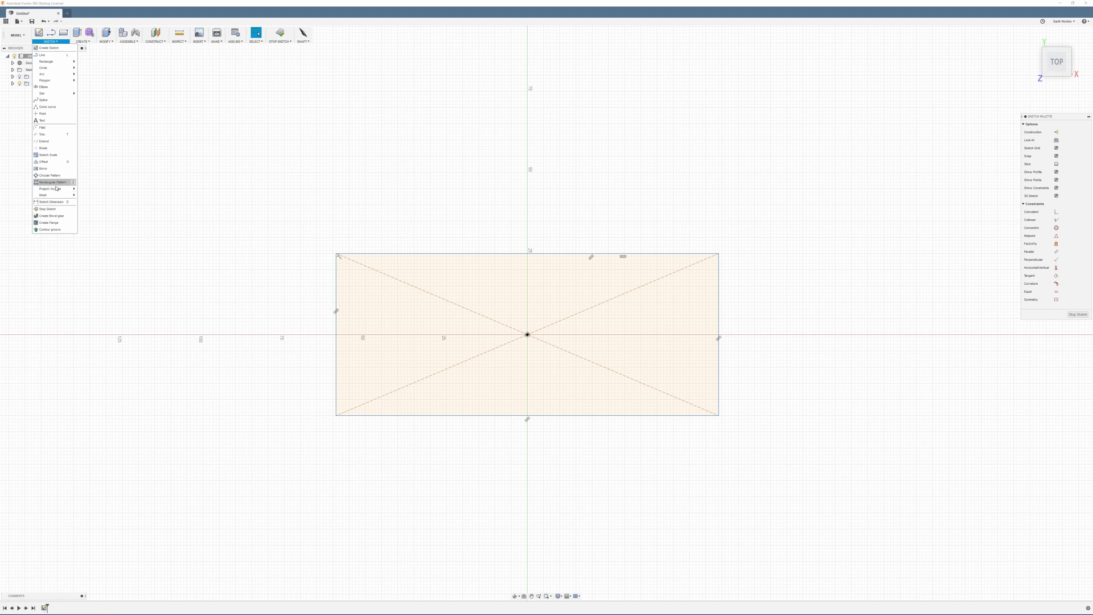
pyautogui.click(60, 204)
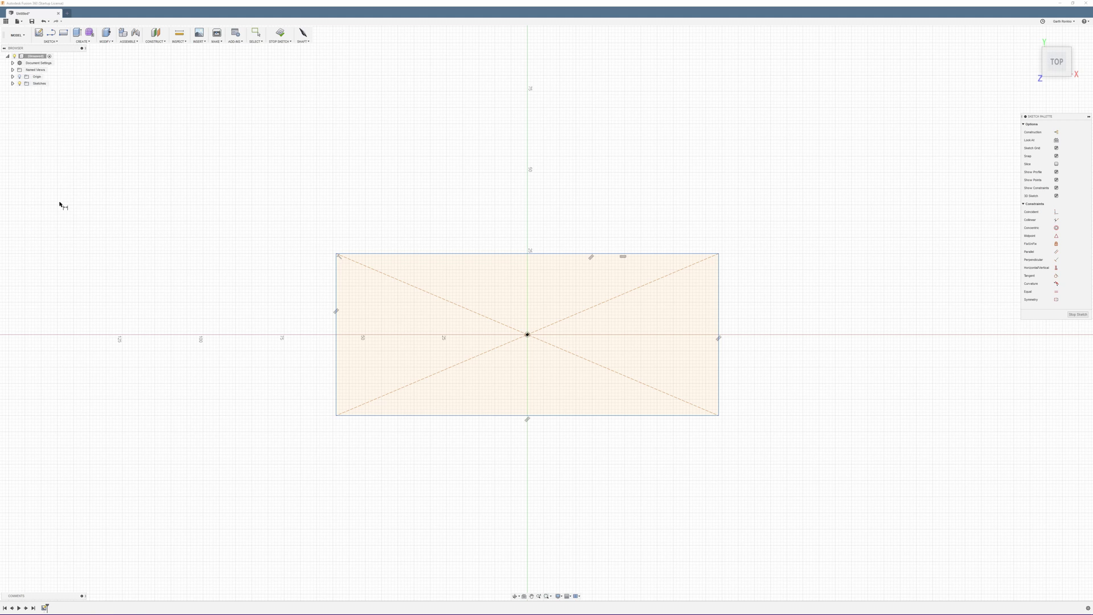
pyautogui.click(474, 254)
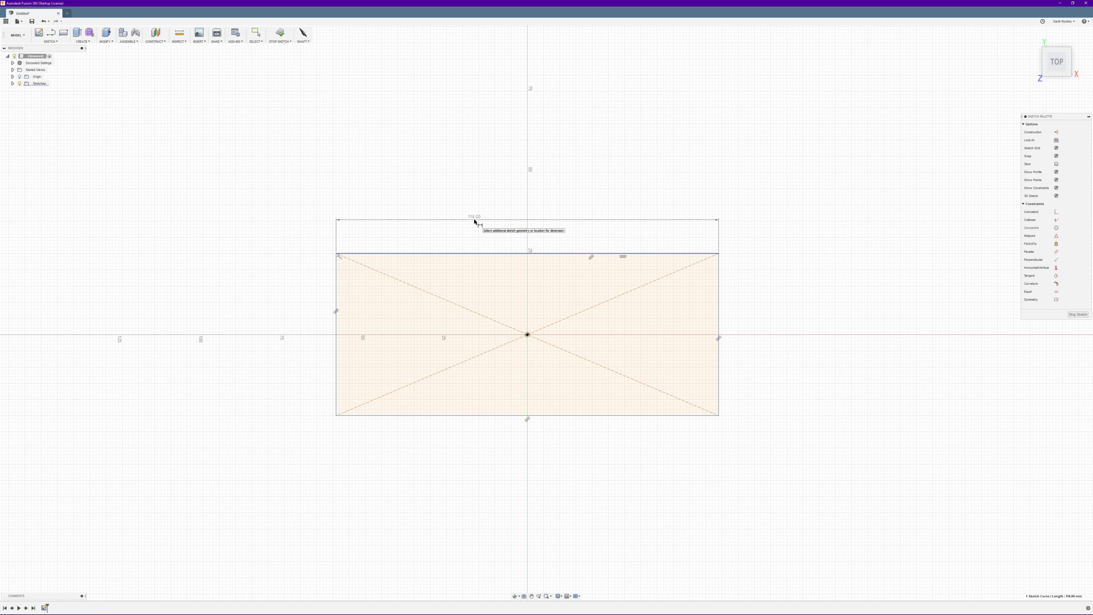
pyautogui.click(477, 221)
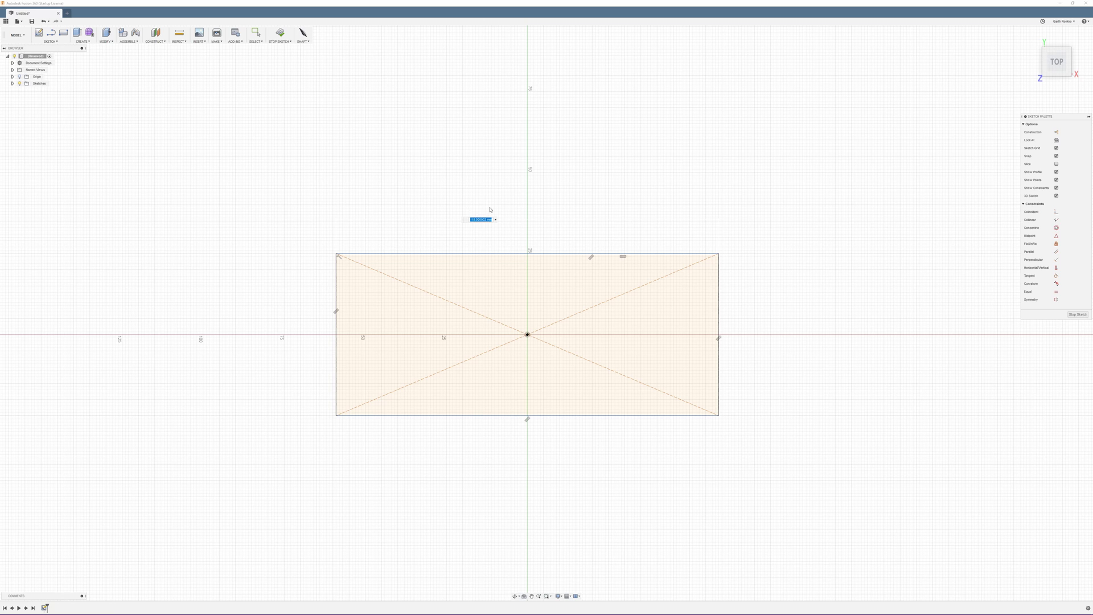
pyautogui.write('12in')
pyautogui.press('Return')
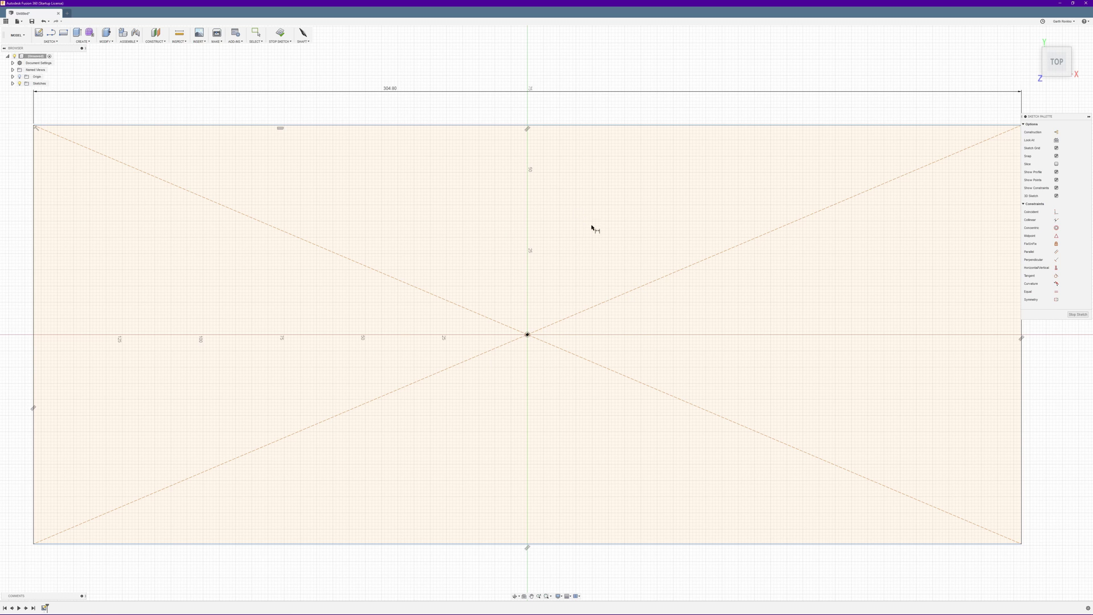
# Dimension the rectangle's right vertical edge to 6 in and finish the sketch
pyautogui.moveTo(603, 242)
pyautogui.mouseDown(button='middle')
pyautogui.moveTo(429, 210)
pyautogui.moveTo(439, 229)
pyautogui.mouseUp(button='middle')
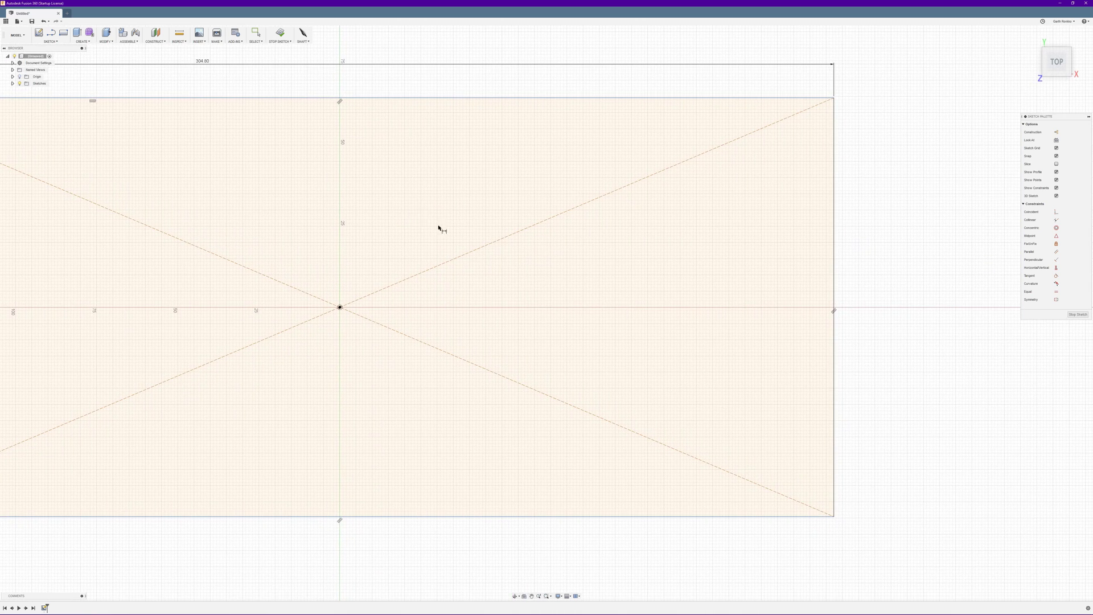
pyautogui.click(835, 283)
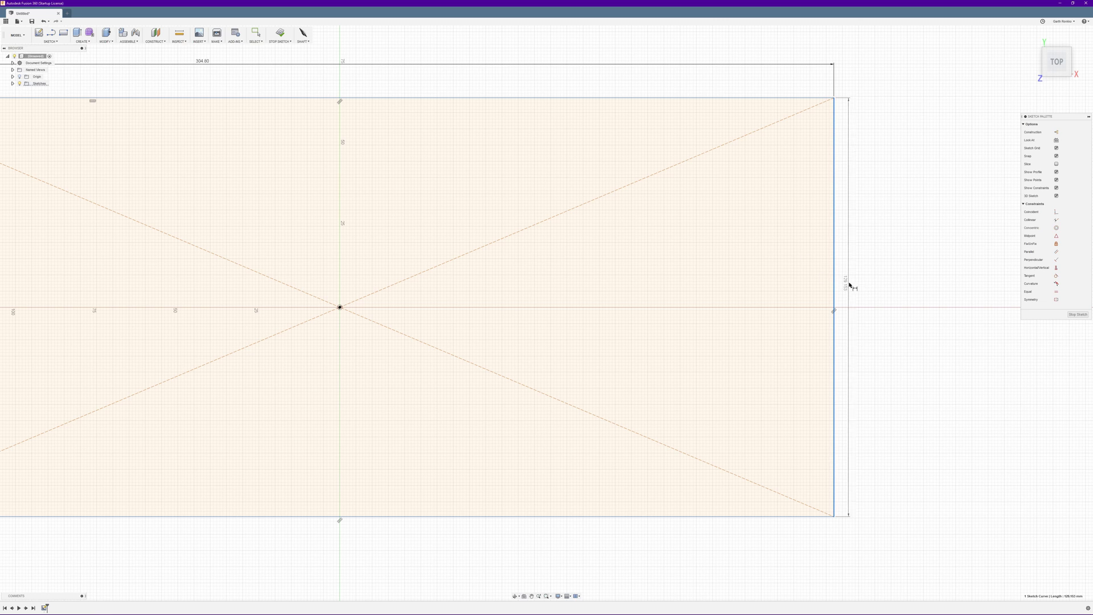
pyautogui.click(881, 283)
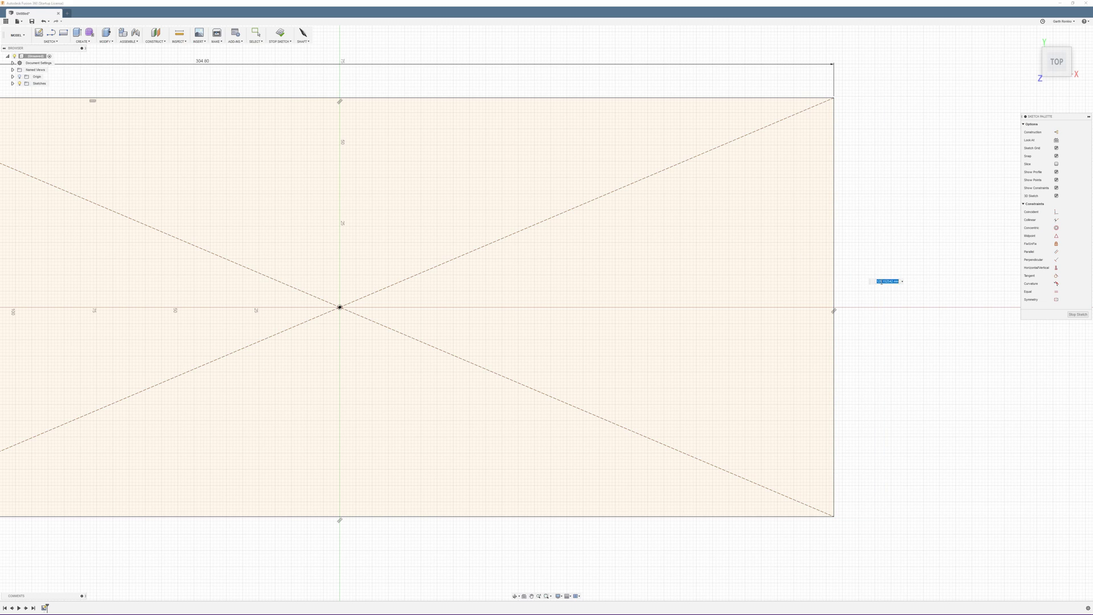
pyautogui.write('6in')
pyautogui.press('Return')
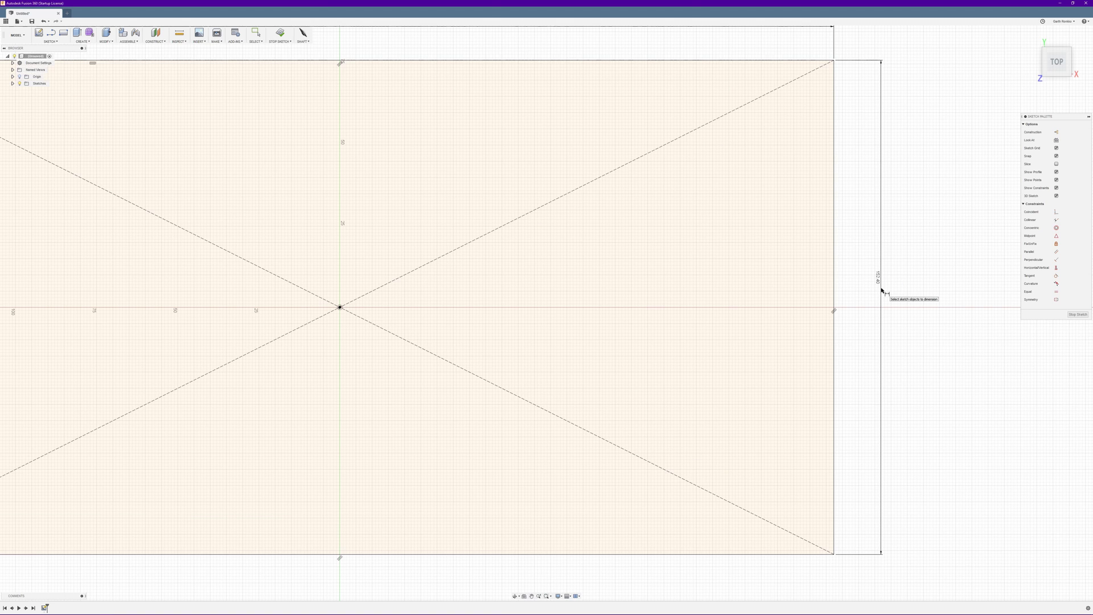
pyautogui.scroll(-2, 404, 230)
pyautogui.scroll(-1, 405, 232)
pyautogui.moveTo(468, 254); pyautogui.dragTo(598, 271, button='middle')
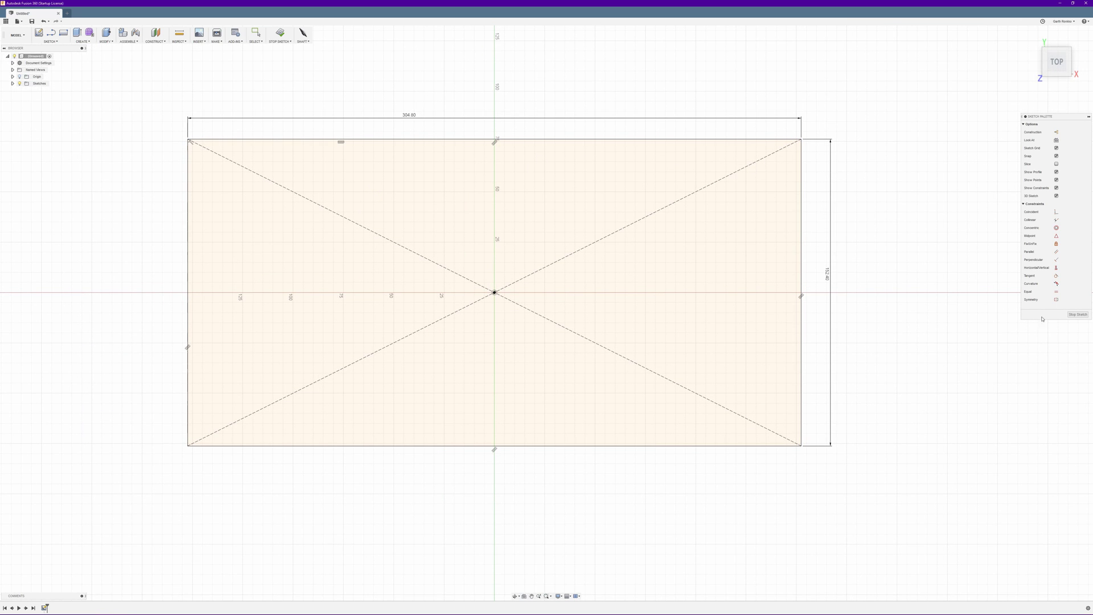
pyautogui.click(1081, 315)
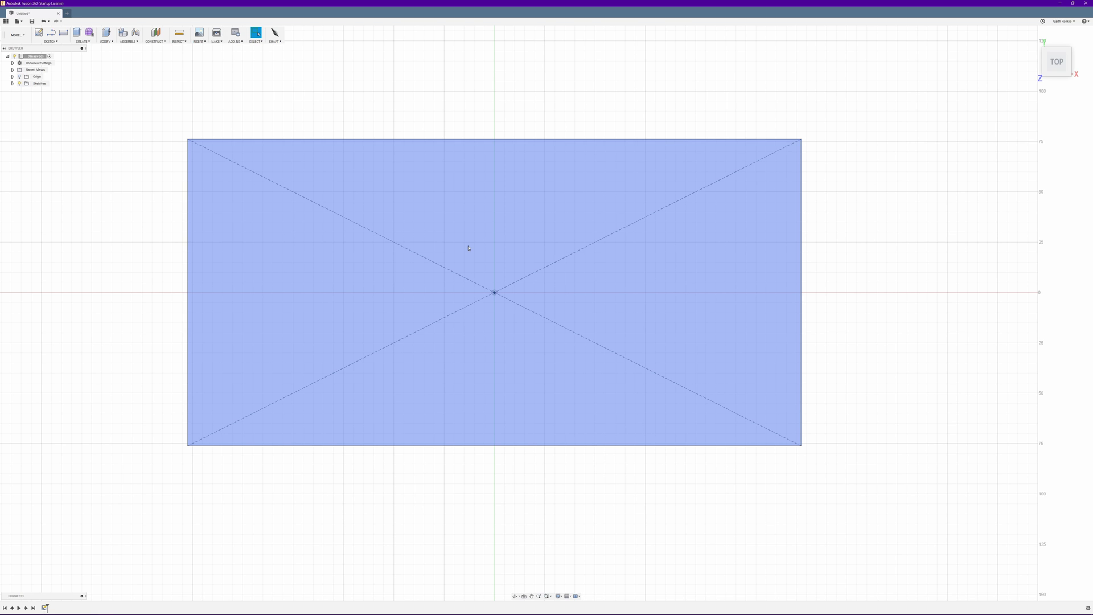
# Extrude the rectangle profile 5 mm to one side as a new body
pyautogui.click(469, 248)
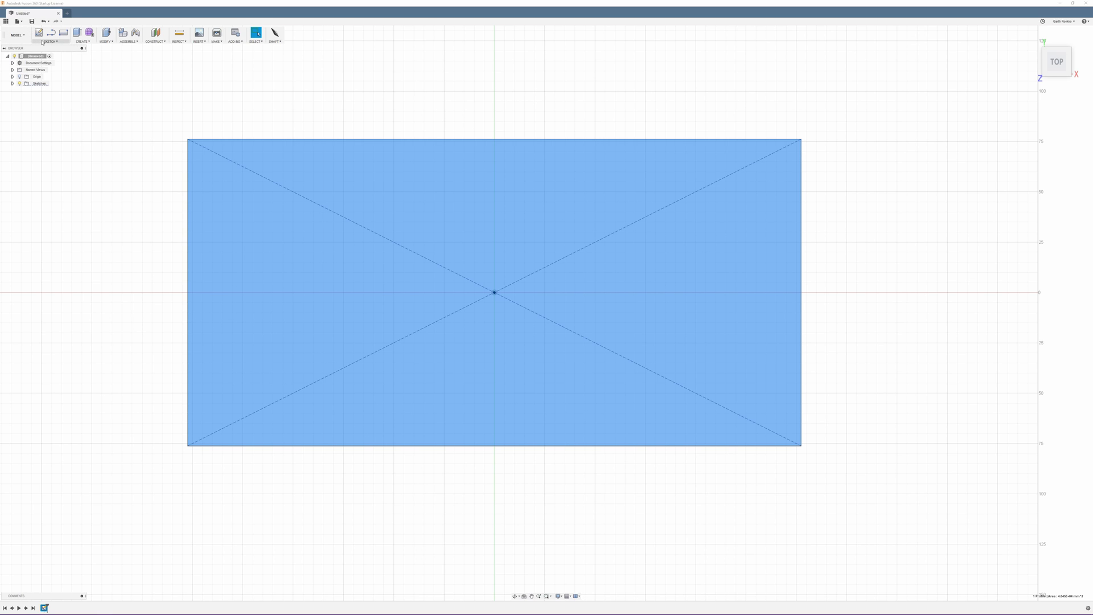
pyautogui.click(50, 42)
pyautogui.click(83, 41)
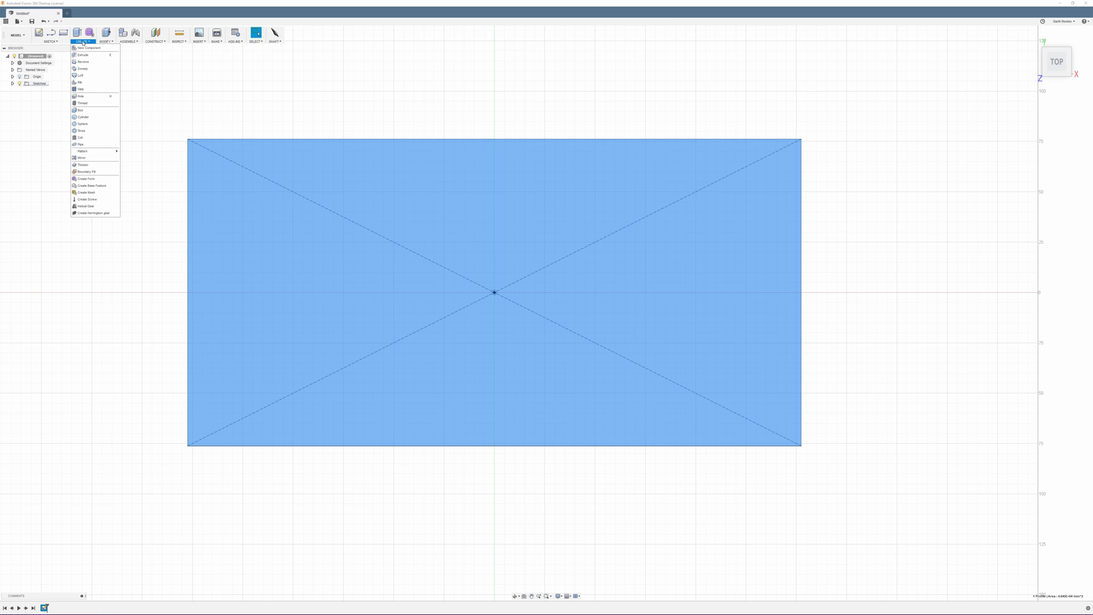
pyautogui.click(84, 55)
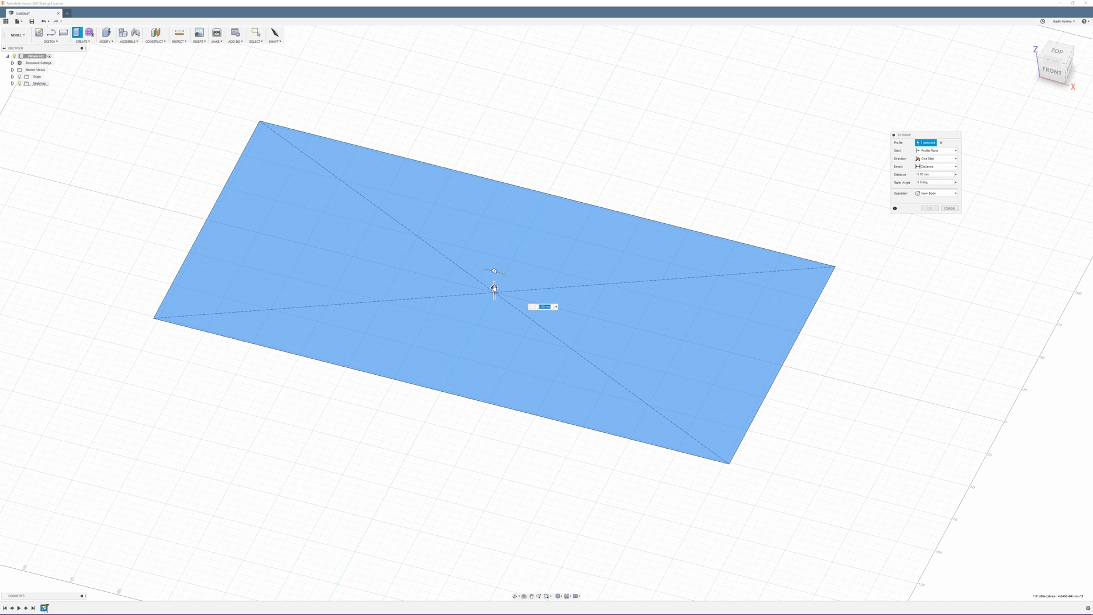
pyautogui.write('5')
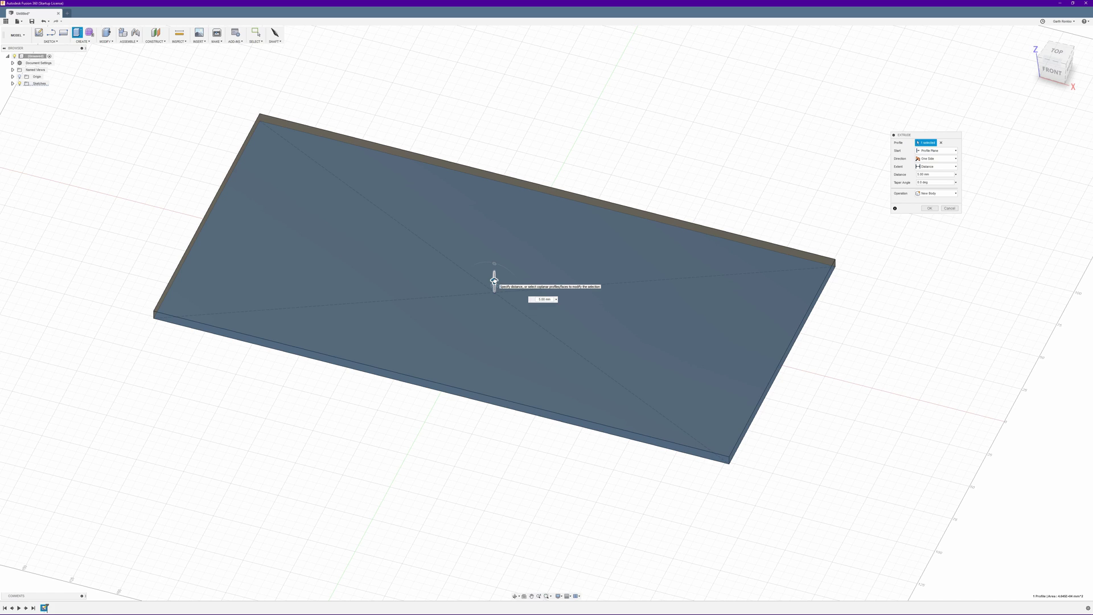
pyautogui.click(529, 300)
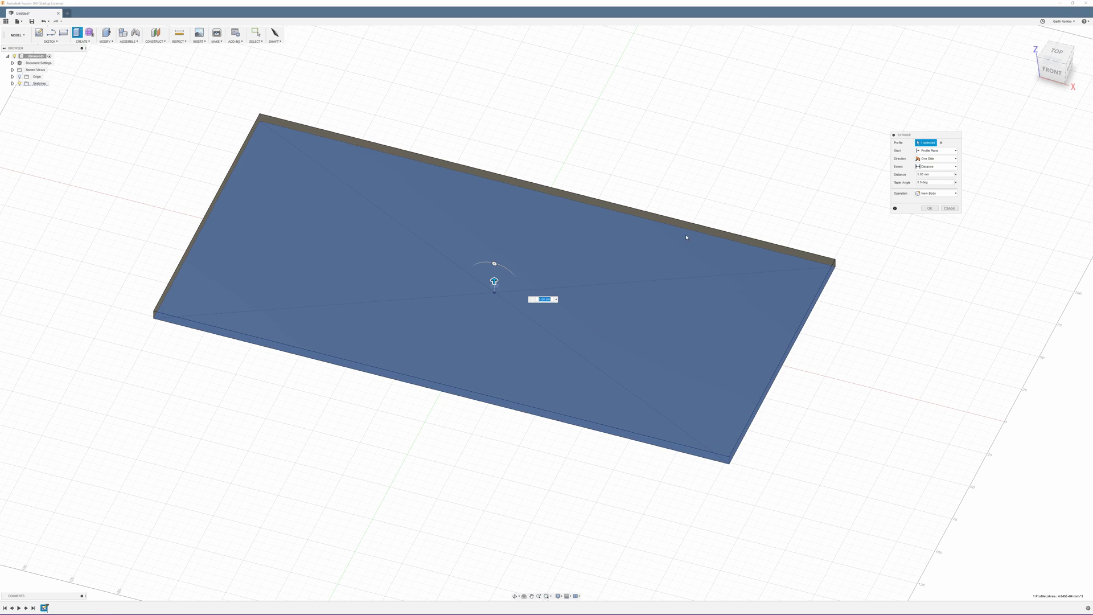
pyautogui.click(930, 208)
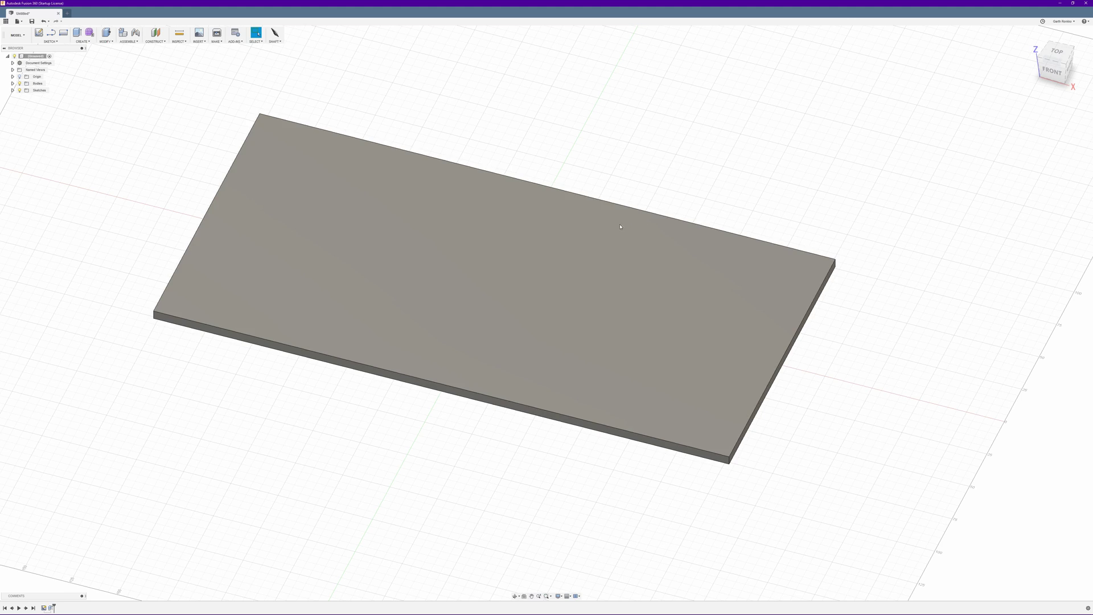
# Create a new sketch on the large top face of the plate
pyautogui.moveTo(583, 217)
pyautogui.keyDown('shift'); pyautogui.mouseDown(button='middle')
pyautogui.moveTo(580, 200)
pyautogui.moveTo(600, 203)
pyautogui.moveTo(583, 213)
pyautogui.moveTo(586, 225)
pyautogui.mouseUp(button='middle'); pyautogui.keyUp('shift')
pyautogui.moveTo(418, 196); pyautogui.dragTo(428, 229, button='middle')
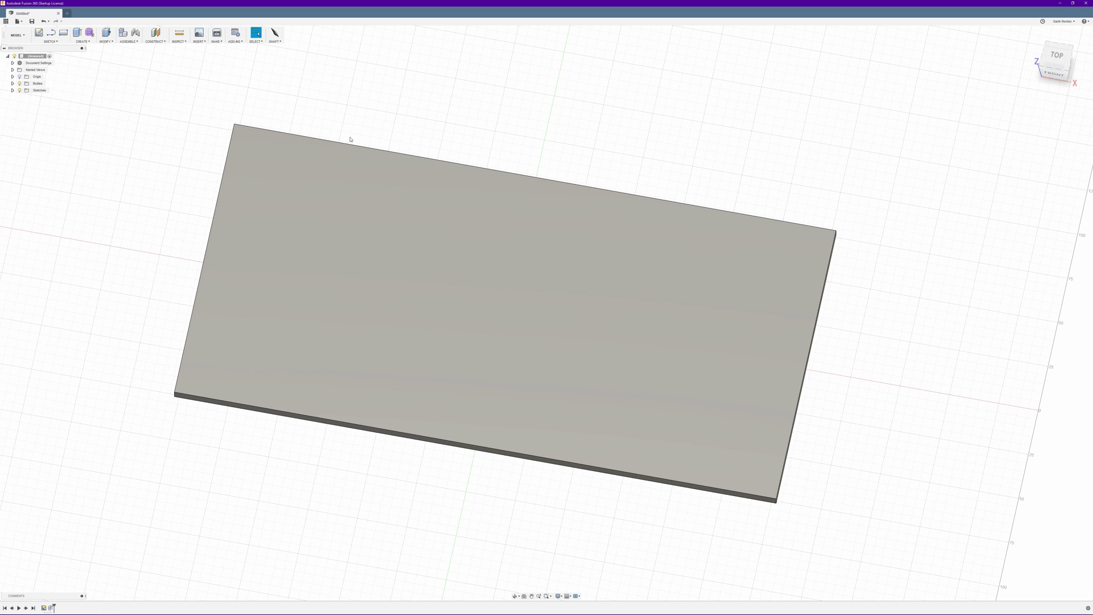
pyautogui.moveTo(408, 160)
pyautogui.keyDown('shift'); pyautogui.mouseDown(button='middle')
pyautogui.moveTo(396, 139)
pyautogui.moveTo(439, 142)
pyautogui.moveTo(411, 153)
pyautogui.mouseUp(button='middle'); pyautogui.keyUp('shift')
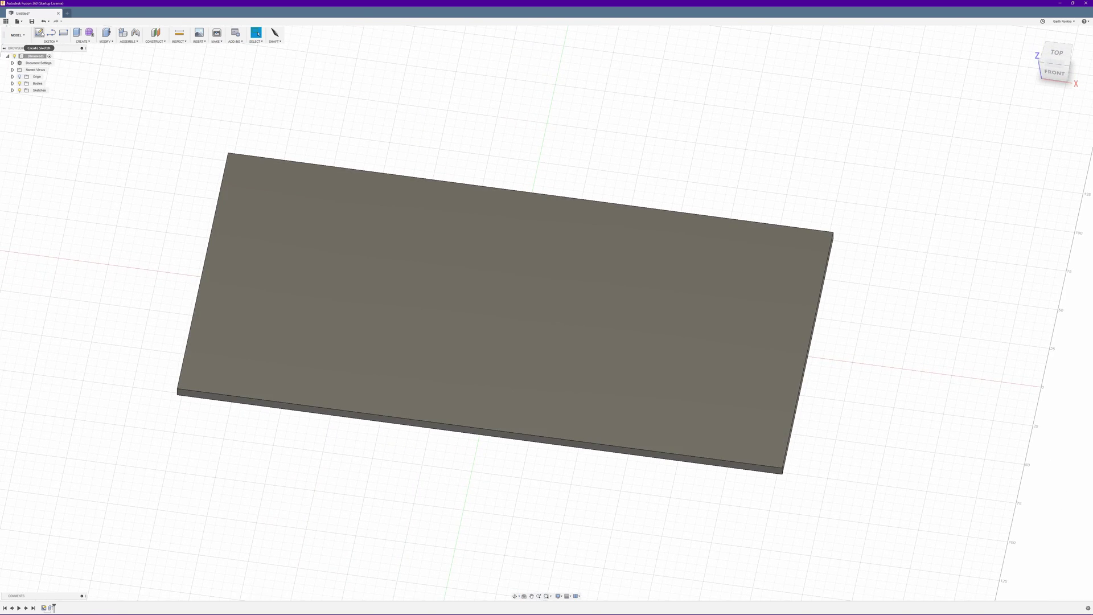
pyautogui.click(39, 33)
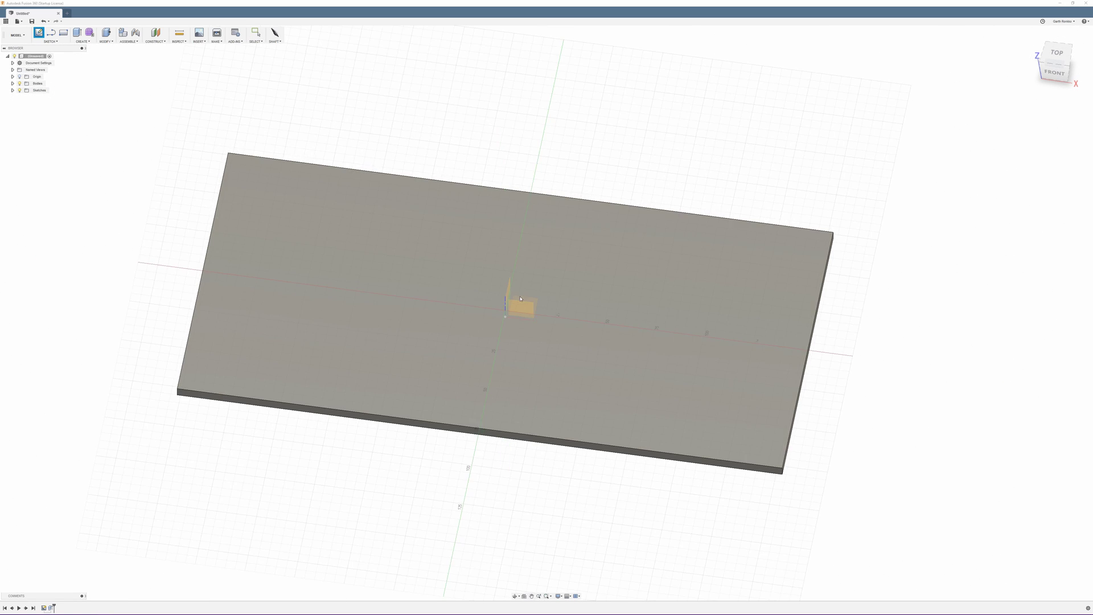
pyautogui.click(335, 253)
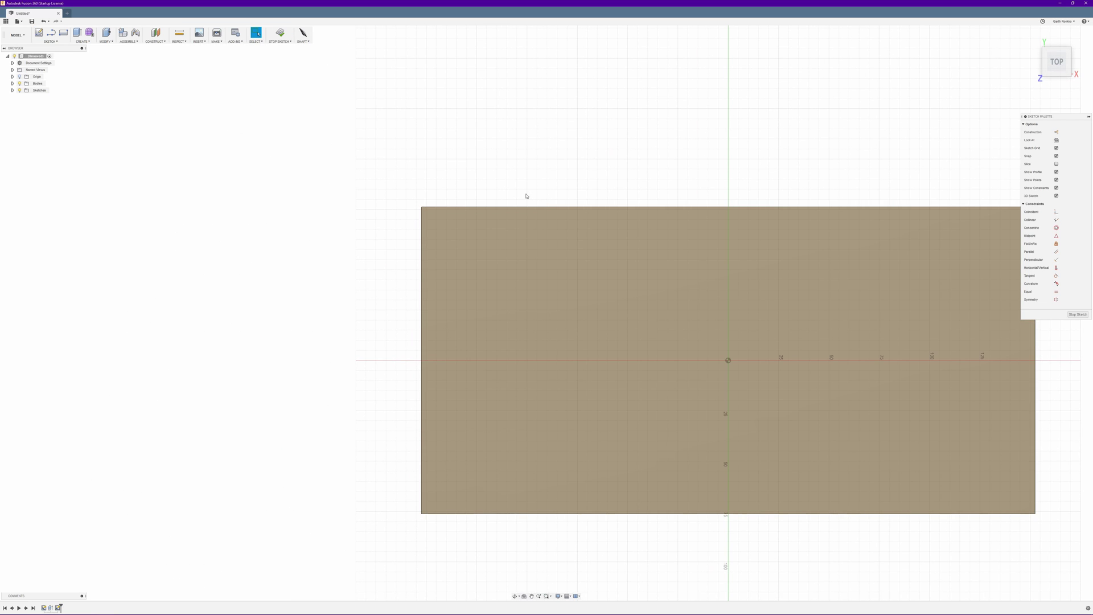
# Place a sketch text near the plate's upper-left corner reading "トイレをきれいに使っていただきありがとうございます."
pyautogui.moveTo(525, 196); pyautogui.dragTo(426, 171, button='middle')
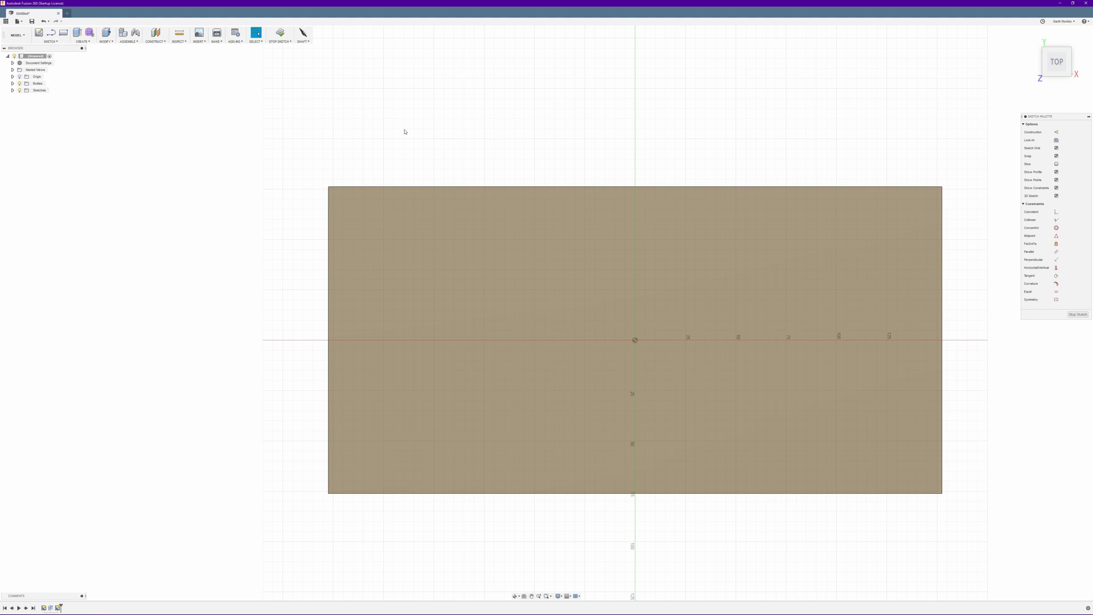
pyautogui.click(49, 41)
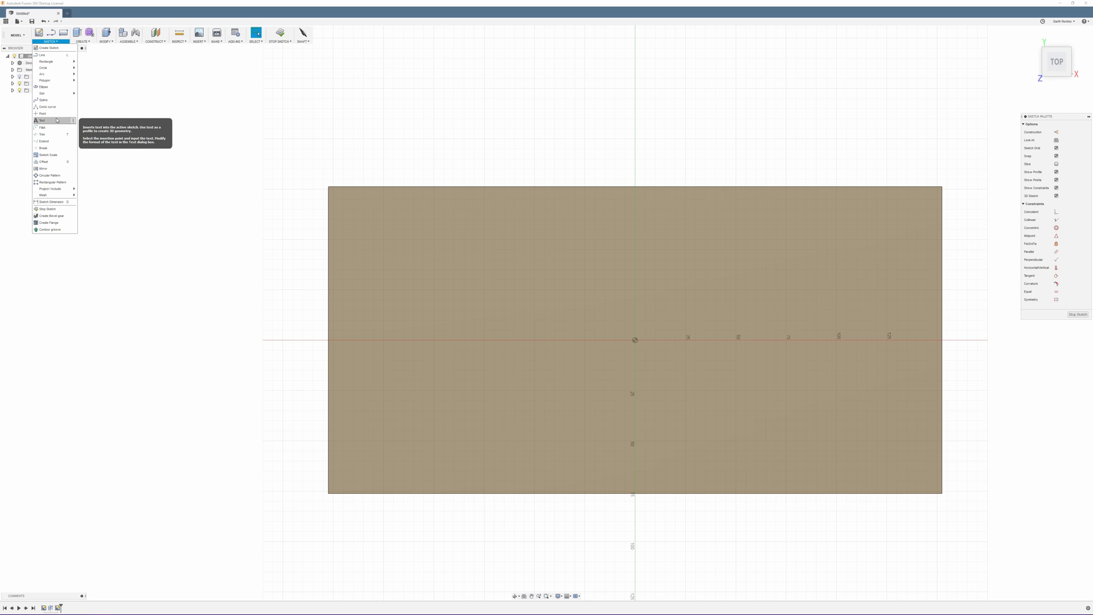
pyautogui.click(57, 120)
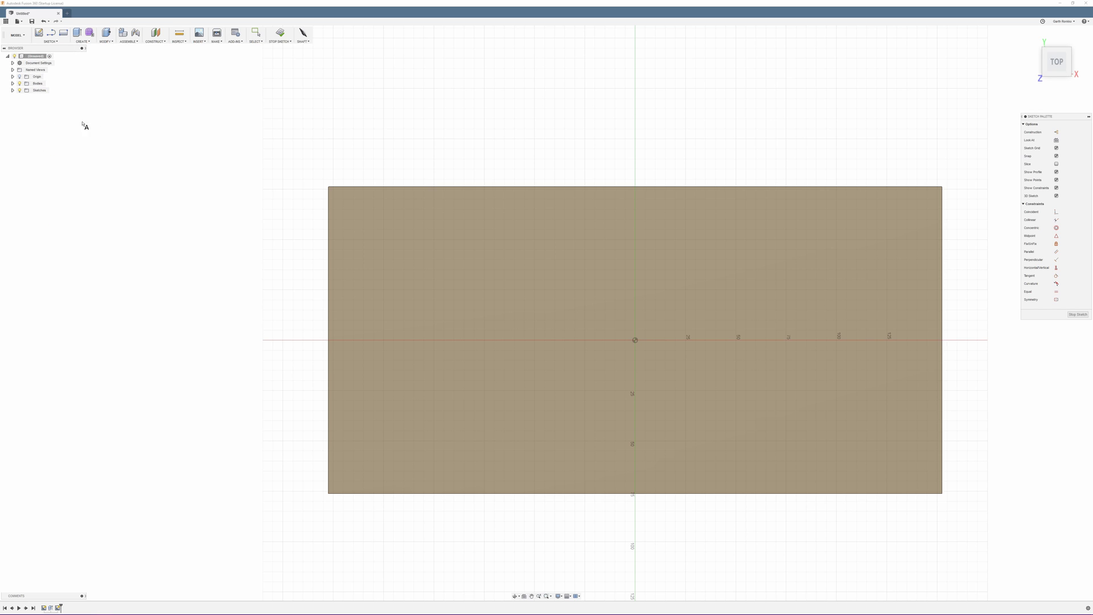
pyautogui.click(384, 240)
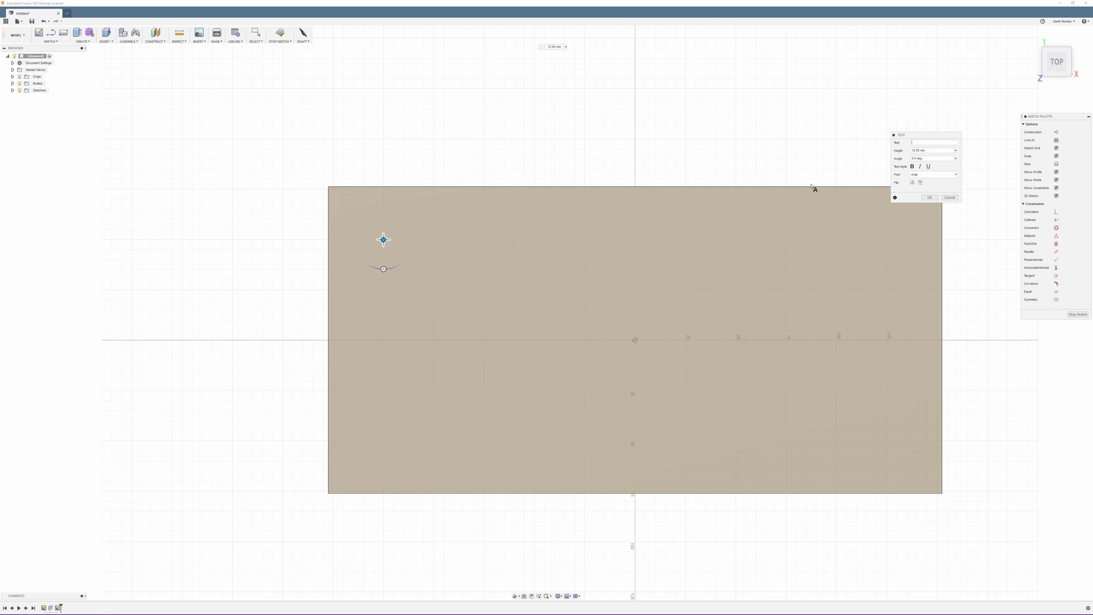
pyautogui.click(921, 142)
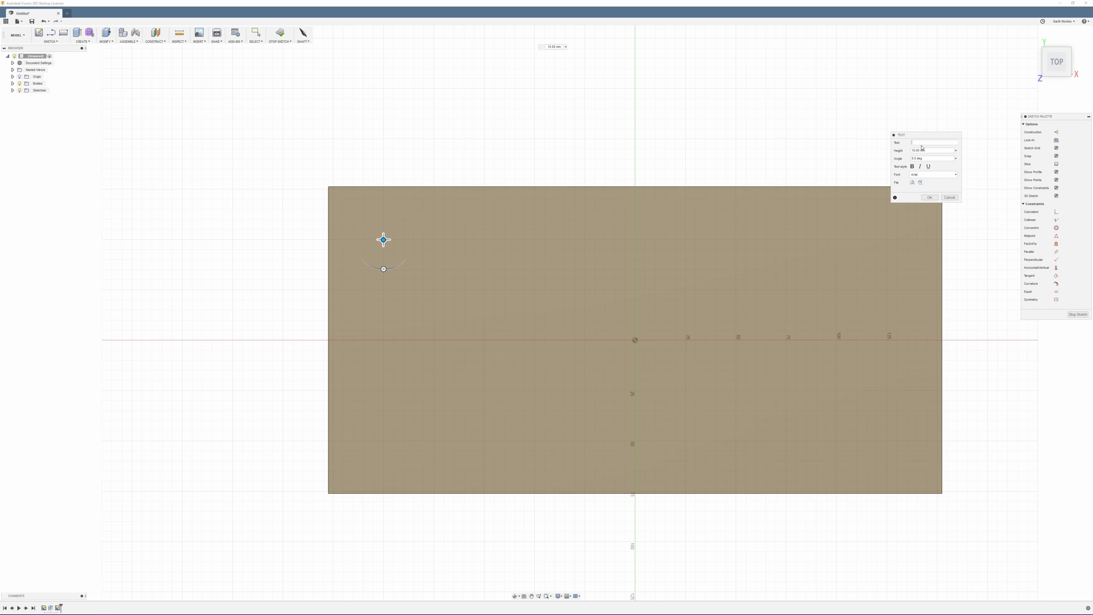
pyautogui.write('トイレをきれいに使っていただきありがとうございます')
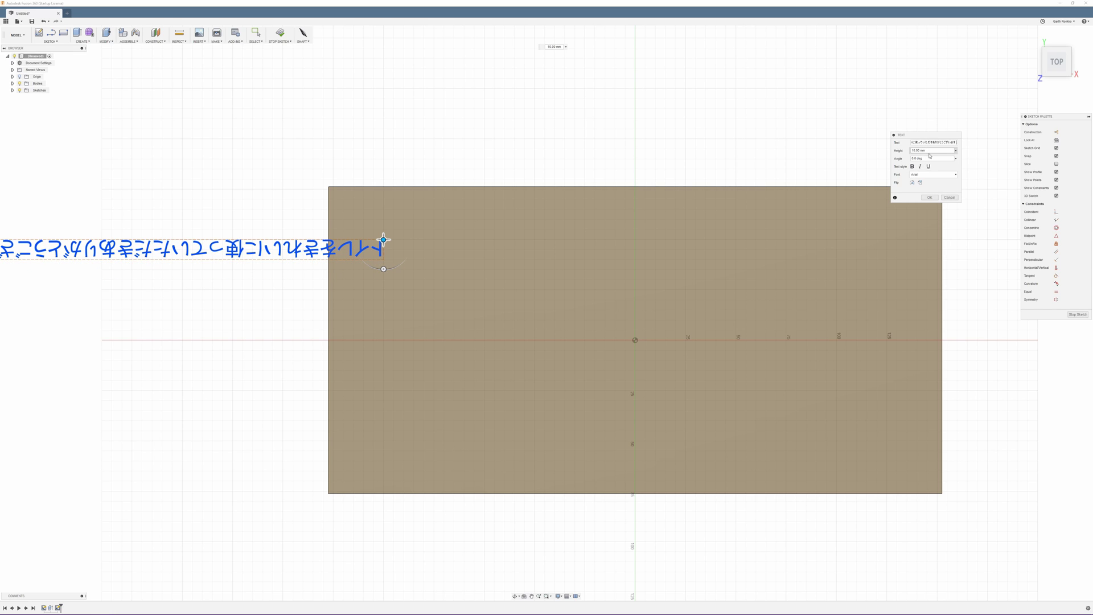
# Set the text height to 13 mm and its angle to 180 degrees
pyautogui.doubleClick(920, 150)
pyautogui.write('13')
pyautogui.press('Tab')
pyautogui.write('1800')
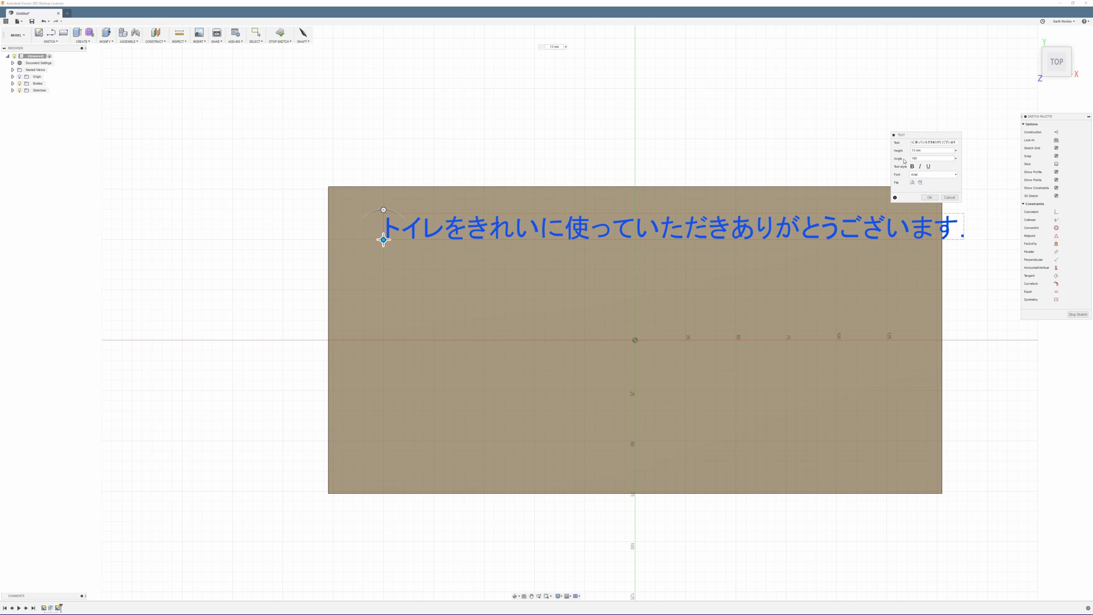
# Set the font of the Japanese text to HanaMinA, trying HanaMinB first
pyautogui.click(956, 177)
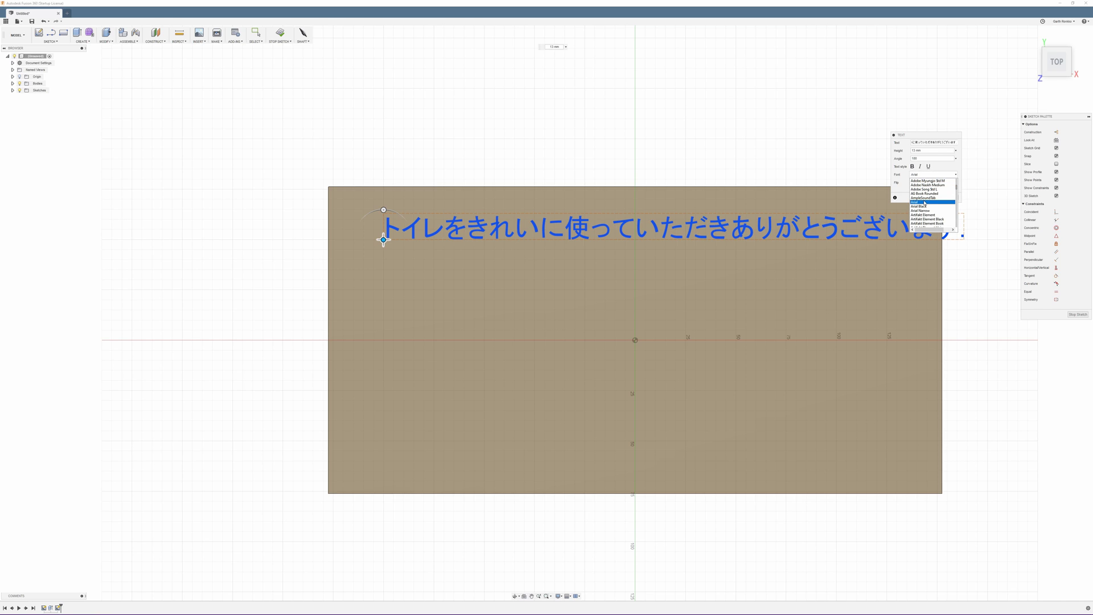
pyautogui.scroll(-4, 927, 203)
pyautogui.scroll(-5, 932, 203)
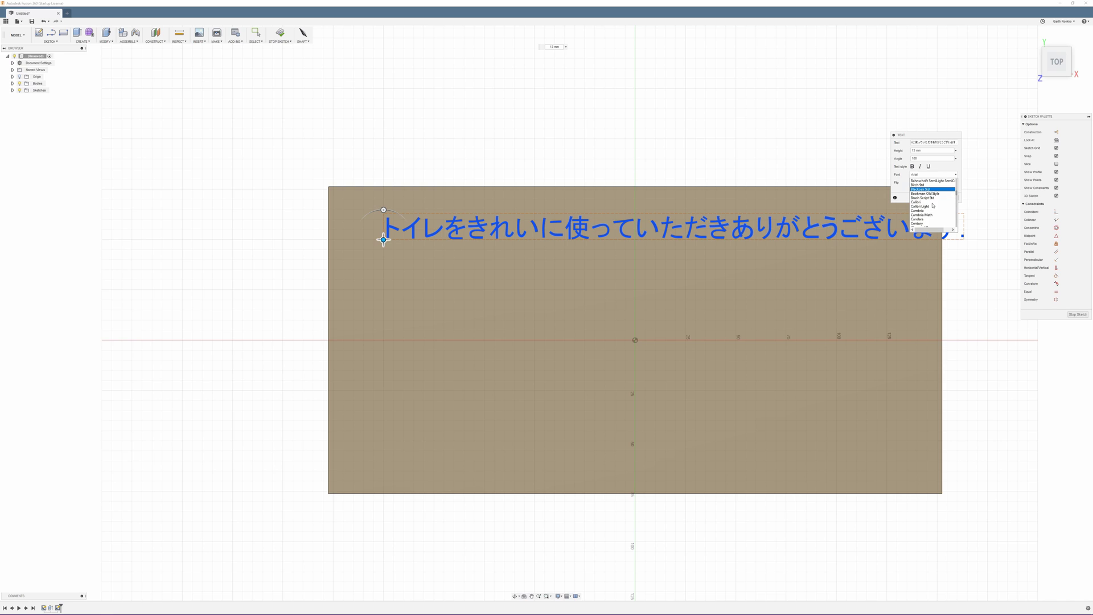
pyautogui.scroll(-8, 932, 206)
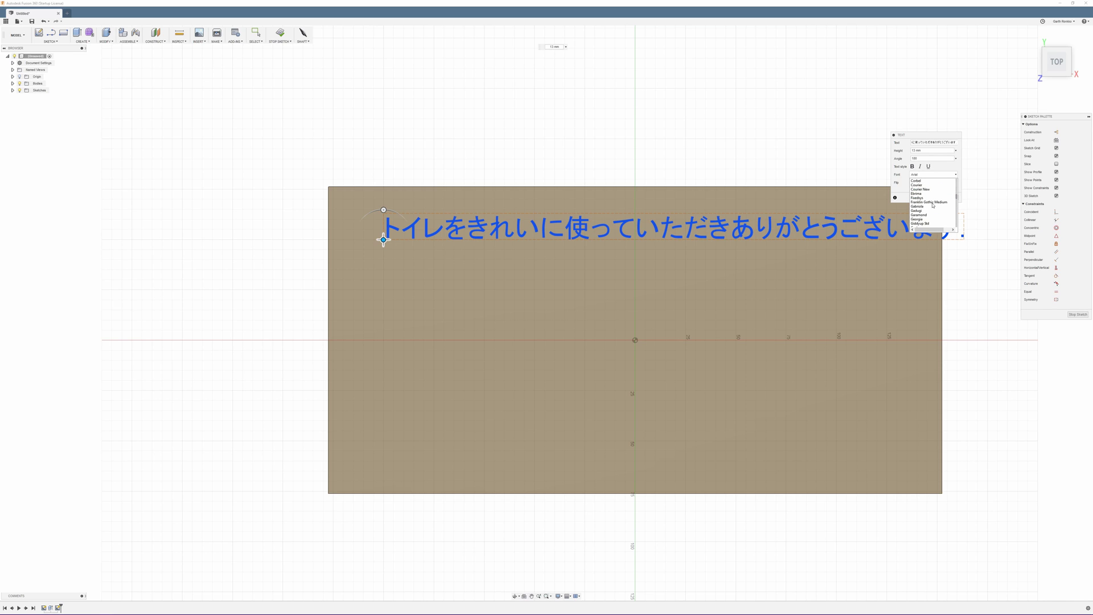
pyautogui.scroll(-6, 932, 205)
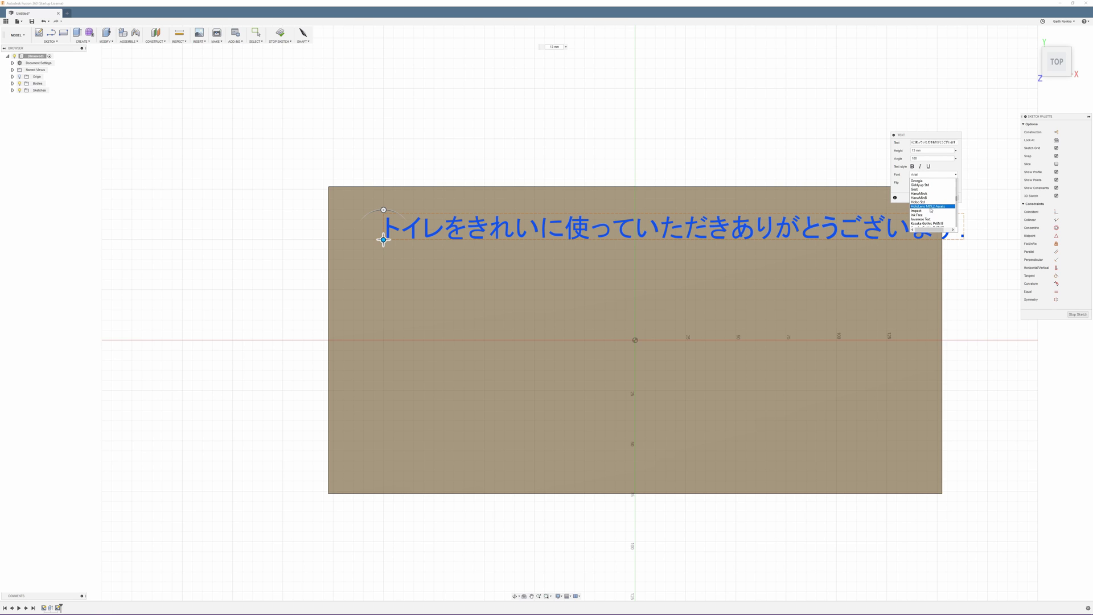
pyautogui.click(927, 199)
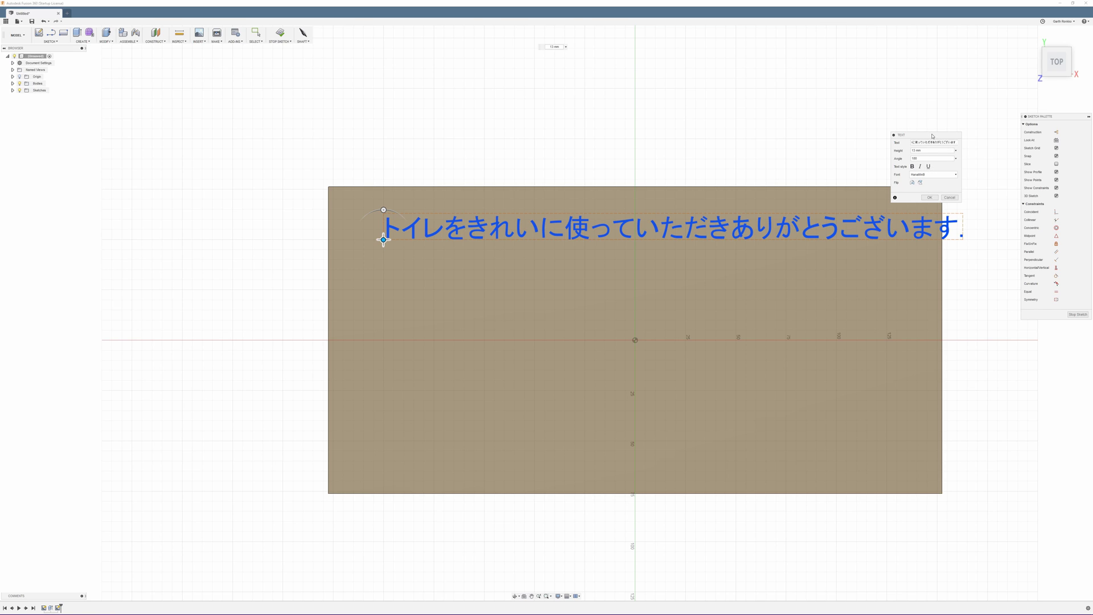
pyautogui.click(934, 176)
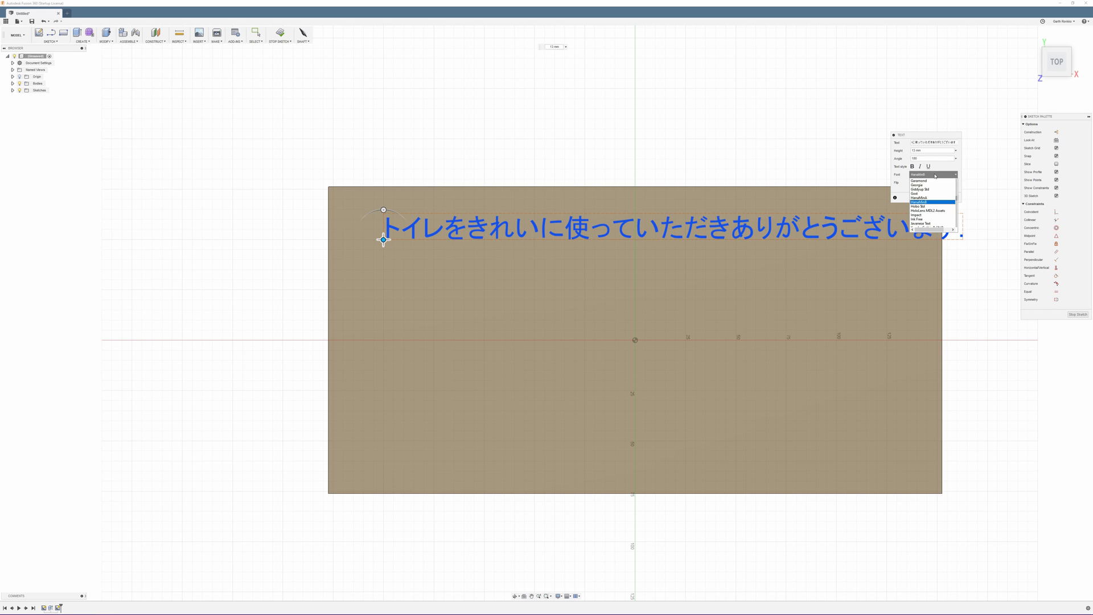
pyautogui.click(929, 198)
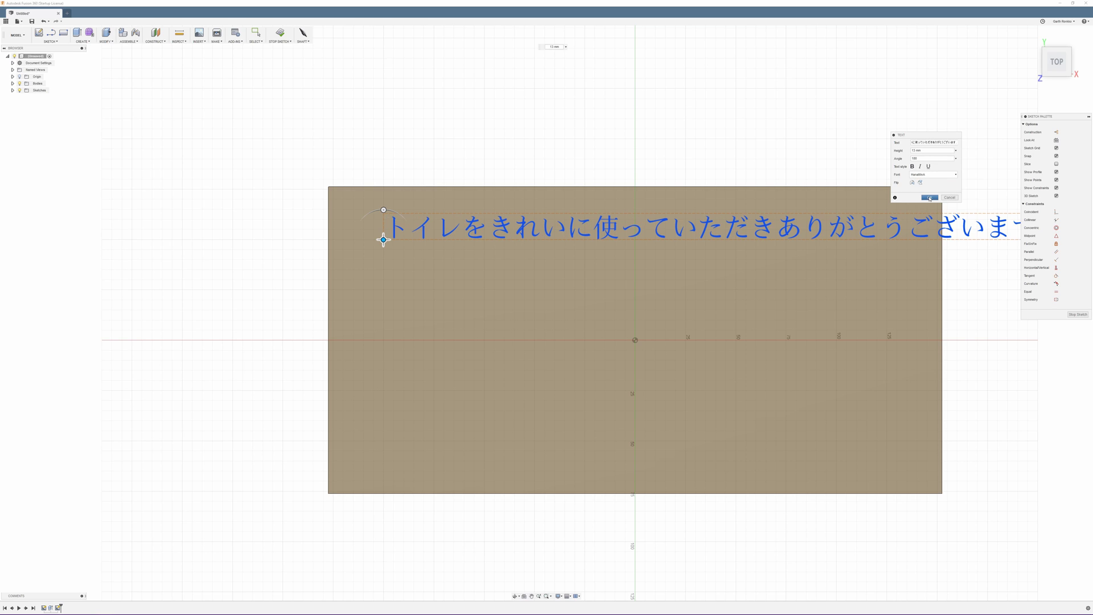
# Try the HanaMinB font on the text once more and return to HanaMinA
pyautogui.click(933, 174)
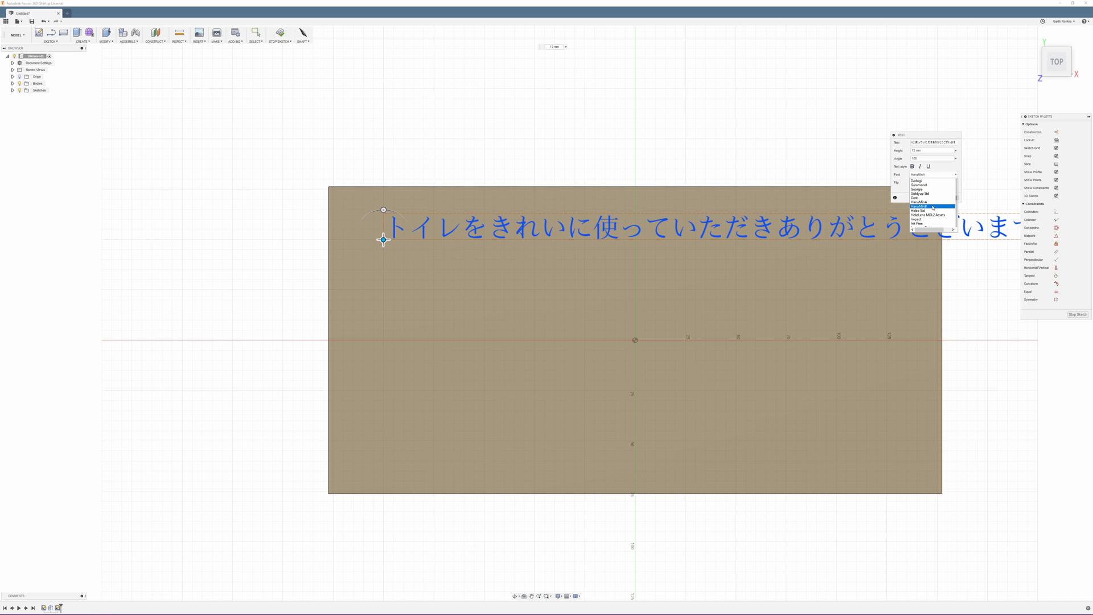
pyautogui.click(933, 208)
pyautogui.click(932, 175)
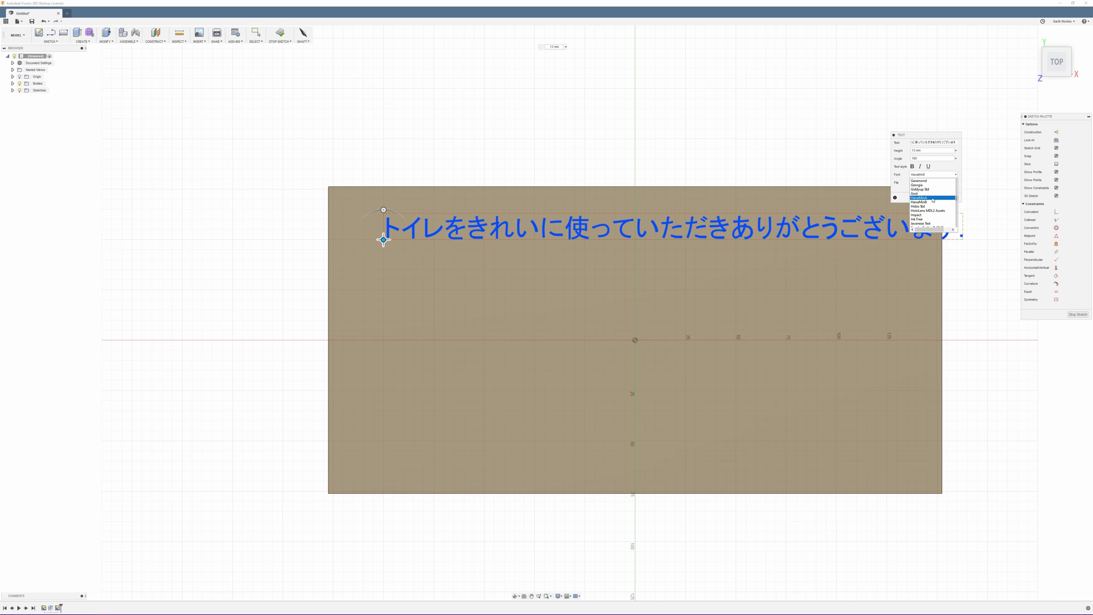
pyautogui.click(932, 198)
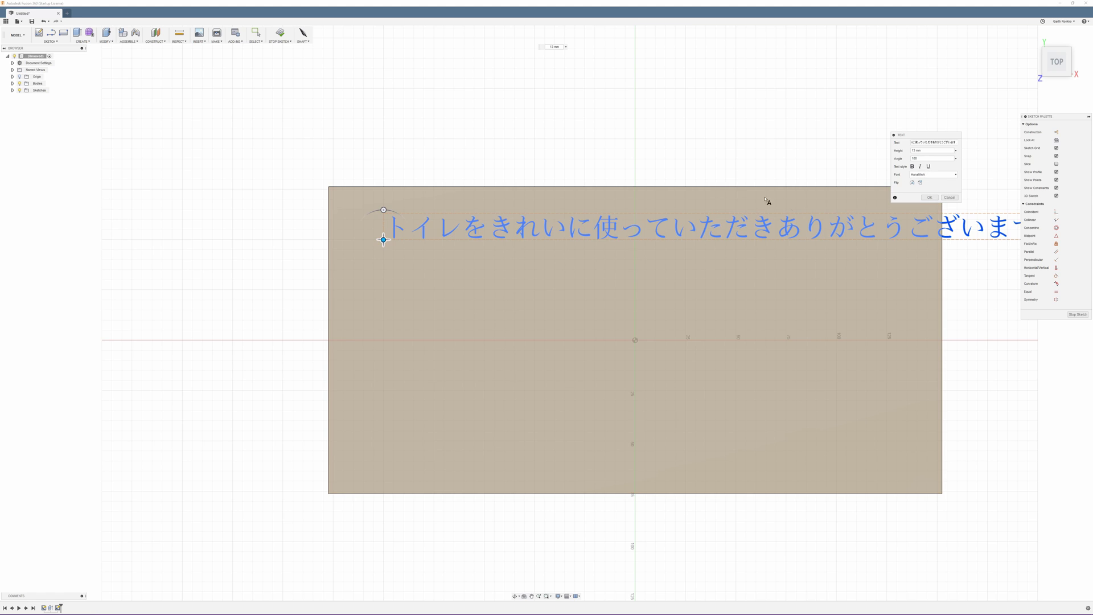
# Check the line break in the sign photo in Windows Photo Viewer, return to Fusion 360, and cut "ございます." from the end of the text
pyautogui.moveTo(843, 230)
pyautogui.mouseDown(button='middle')
pyautogui.moveTo(729, 230)
pyautogui.moveTo(777, 223)
pyautogui.mouseUp(button='middle')
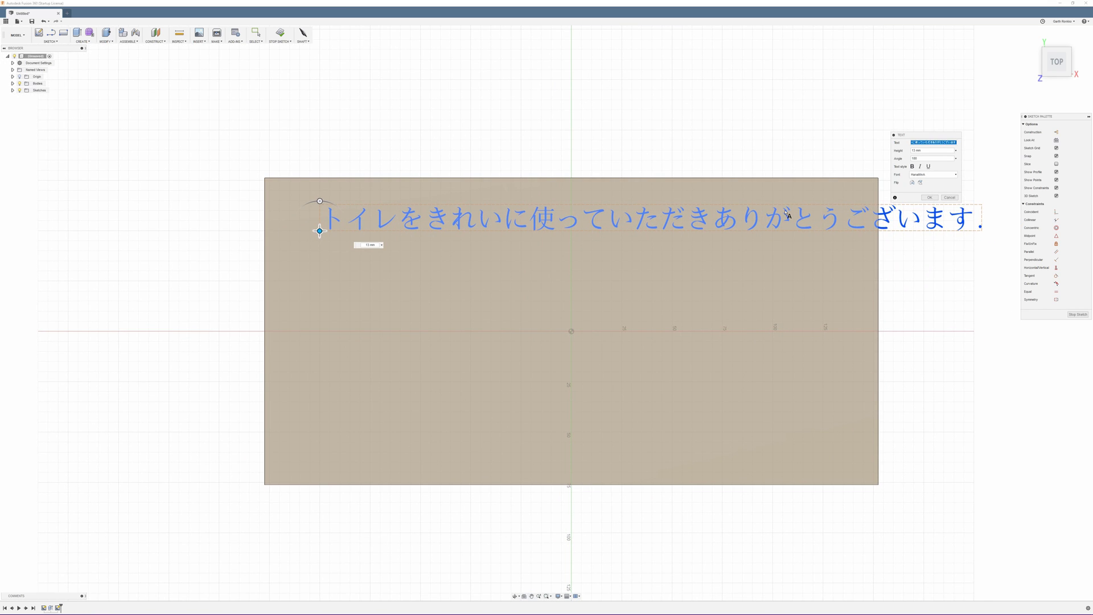
pyautogui.click(939, 142)
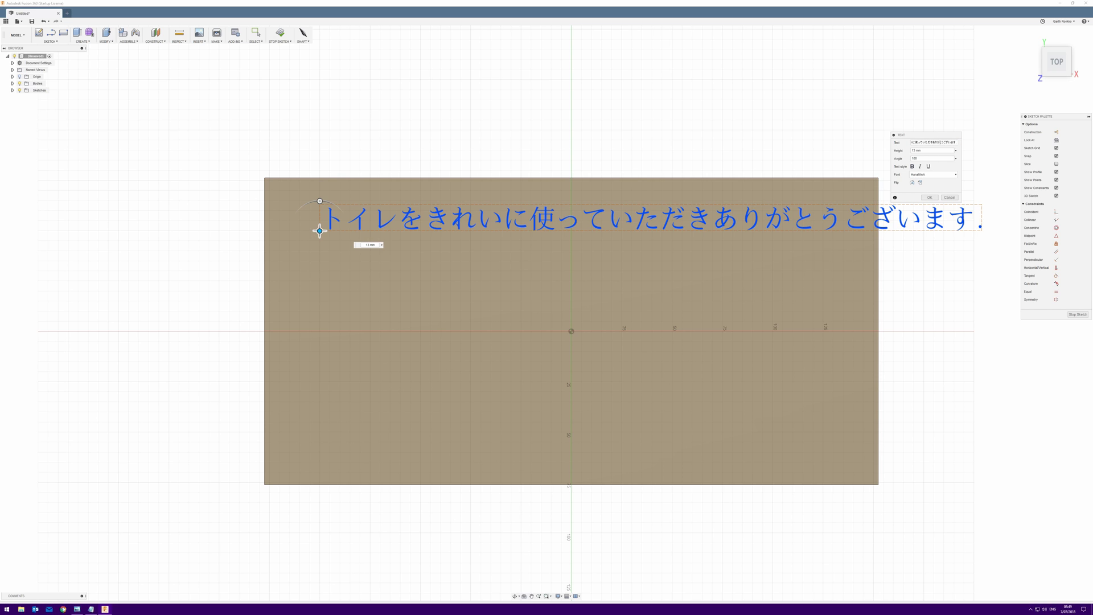
pyautogui.click(77, 610)
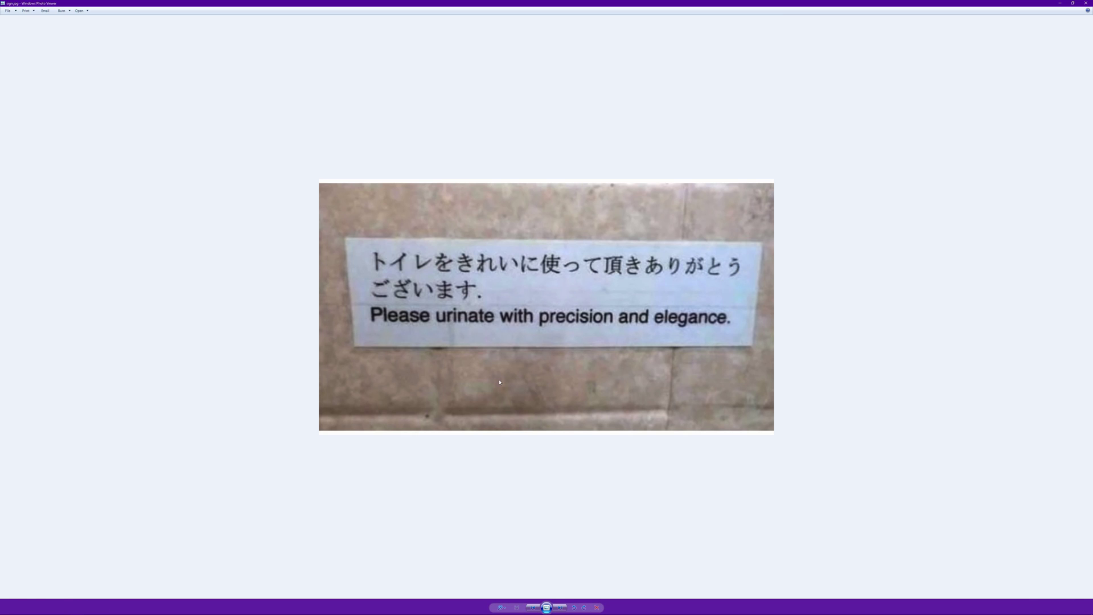
pyautogui.moveTo(106, 612)
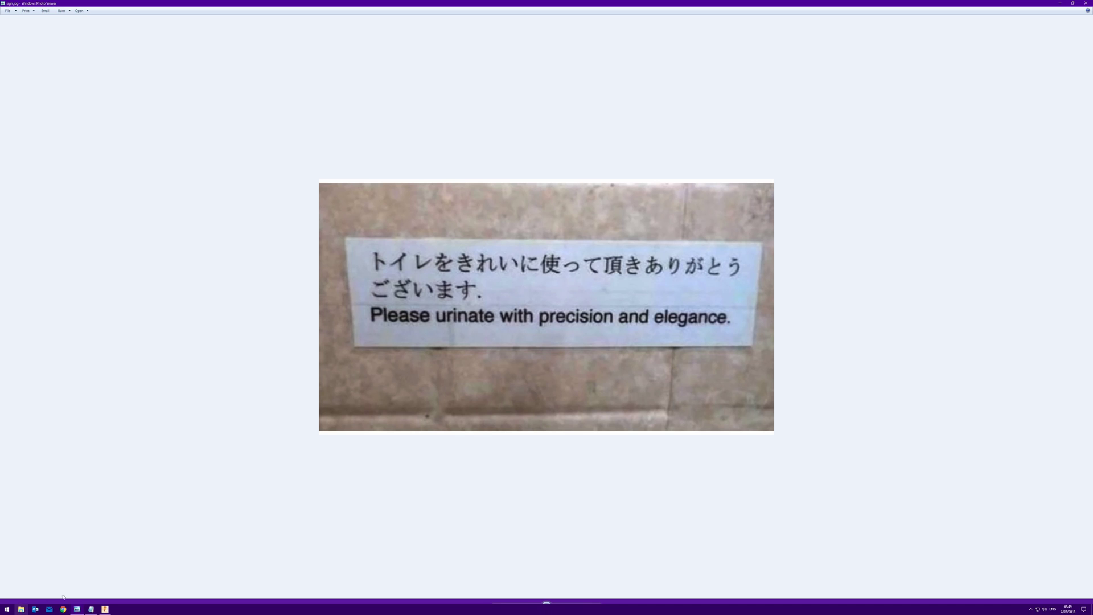
pyautogui.click(107, 611)
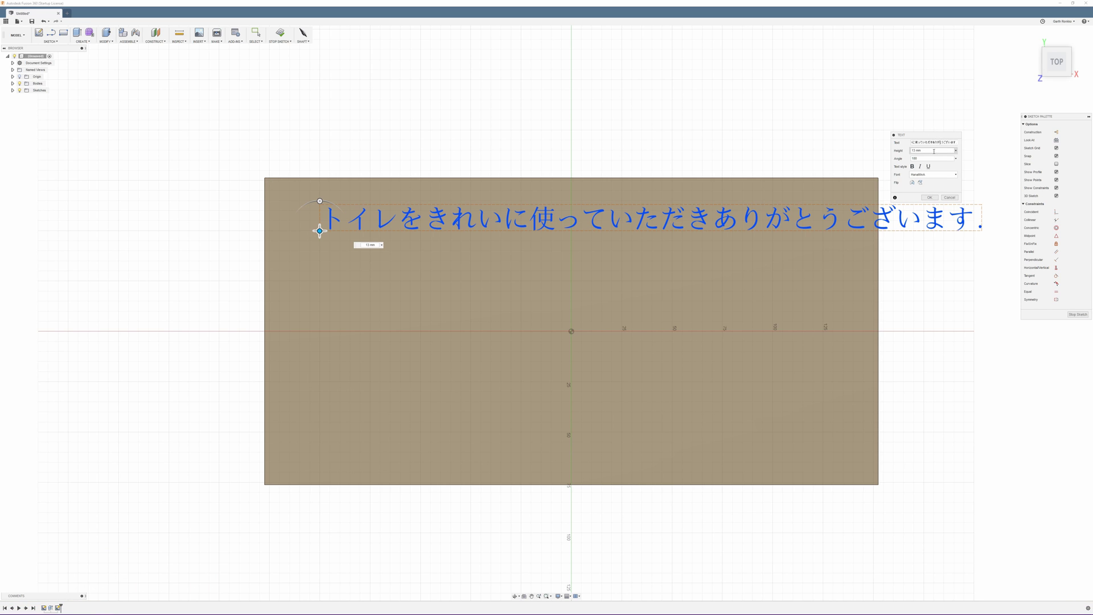
pyautogui.moveTo(946, 142); pyautogui.dragTo(972, 144)
pyautogui.press('BackSpace')
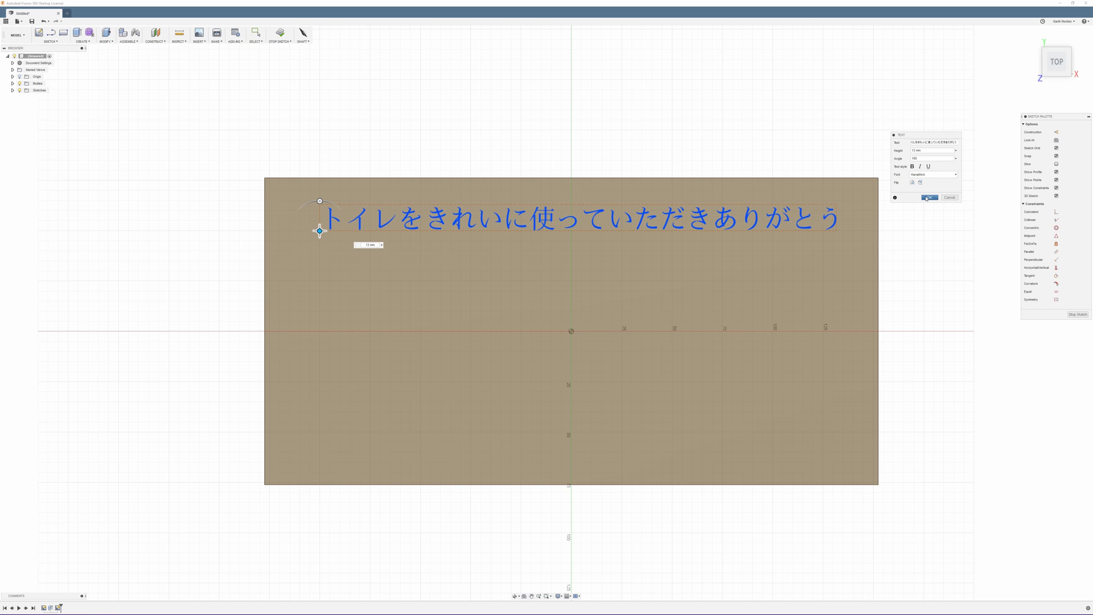
# Compare the text with and without bold, leave it regular, and accept the first text line
pyautogui.click(912, 166)
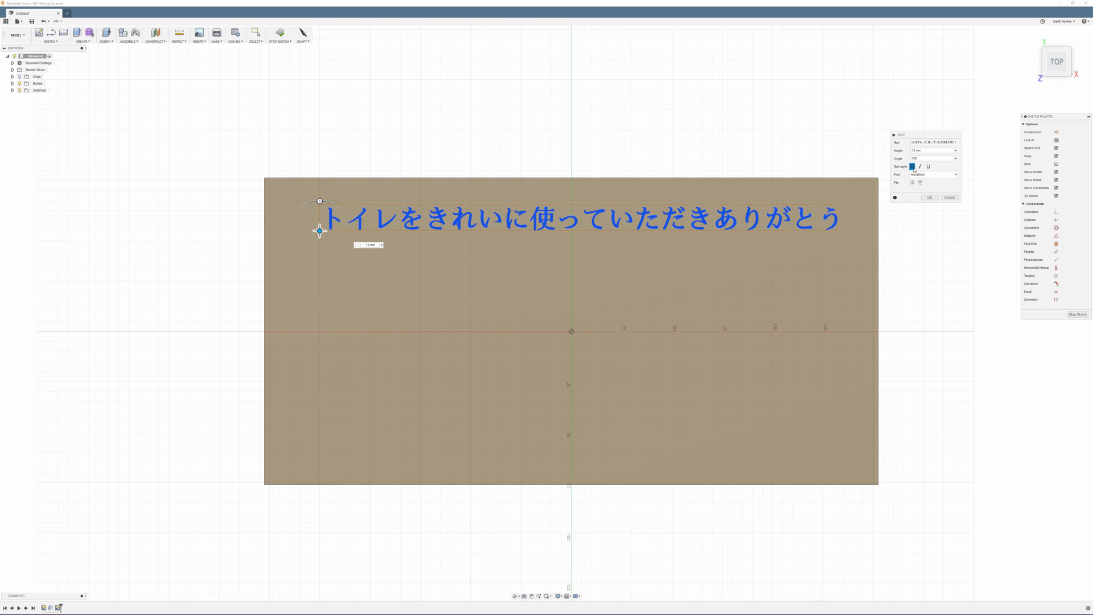
pyautogui.click(912, 166)
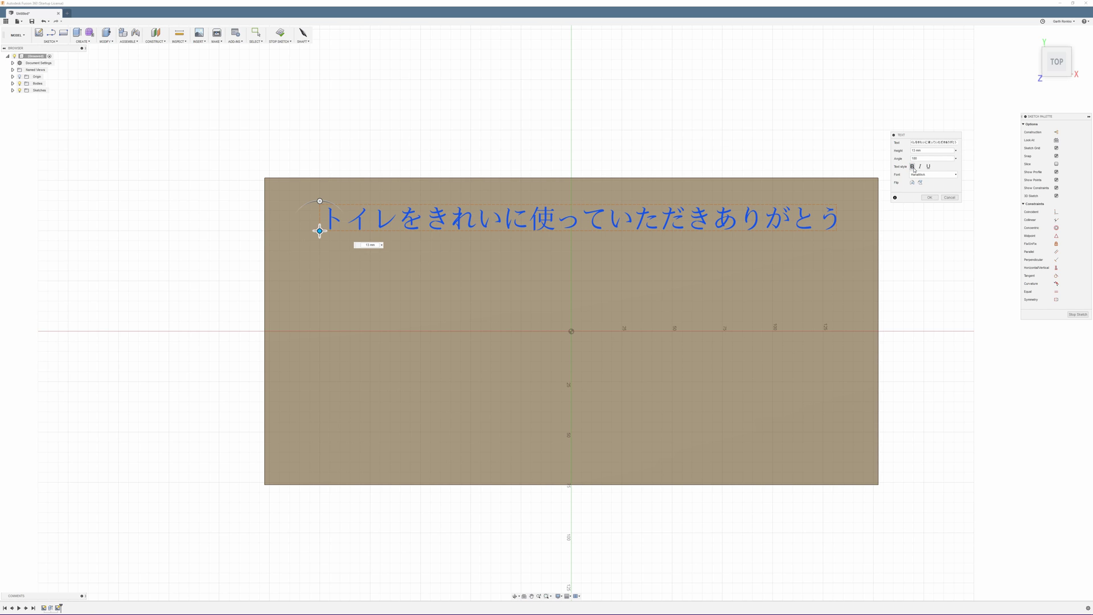
pyautogui.click(912, 167)
pyautogui.click(912, 167)
pyautogui.click(912, 166)
pyautogui.click(913, 166)
pyautogui.click(912, 167)
pyautogui.click(913, 167)
pyautogui.click(928, 198)
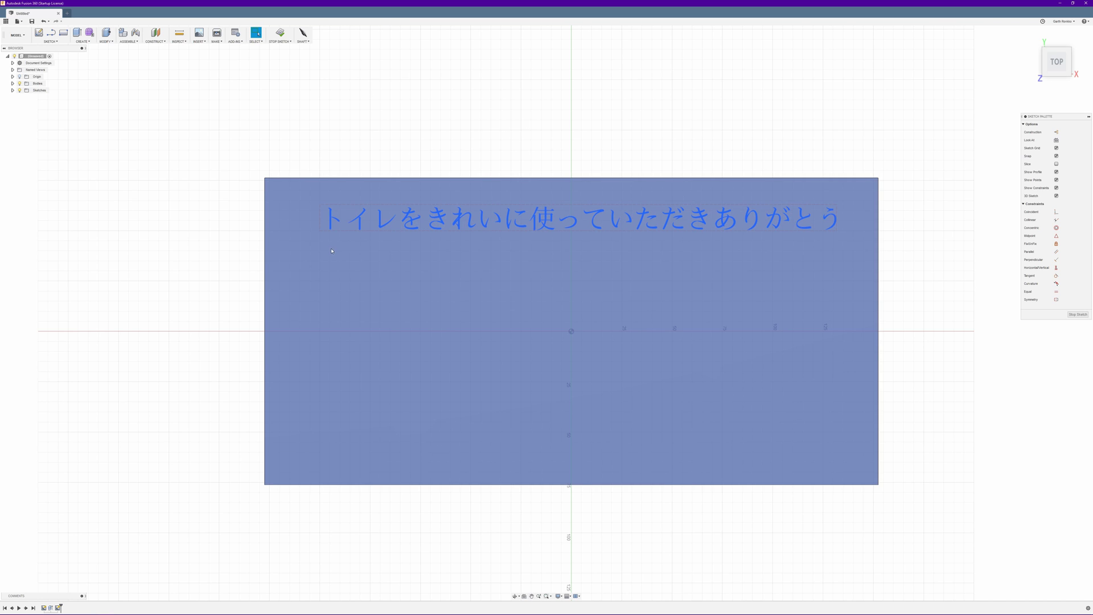
# Place a second sketch text one line below the start of the first, reading "ございます."
pyautogui.click(39, 42)
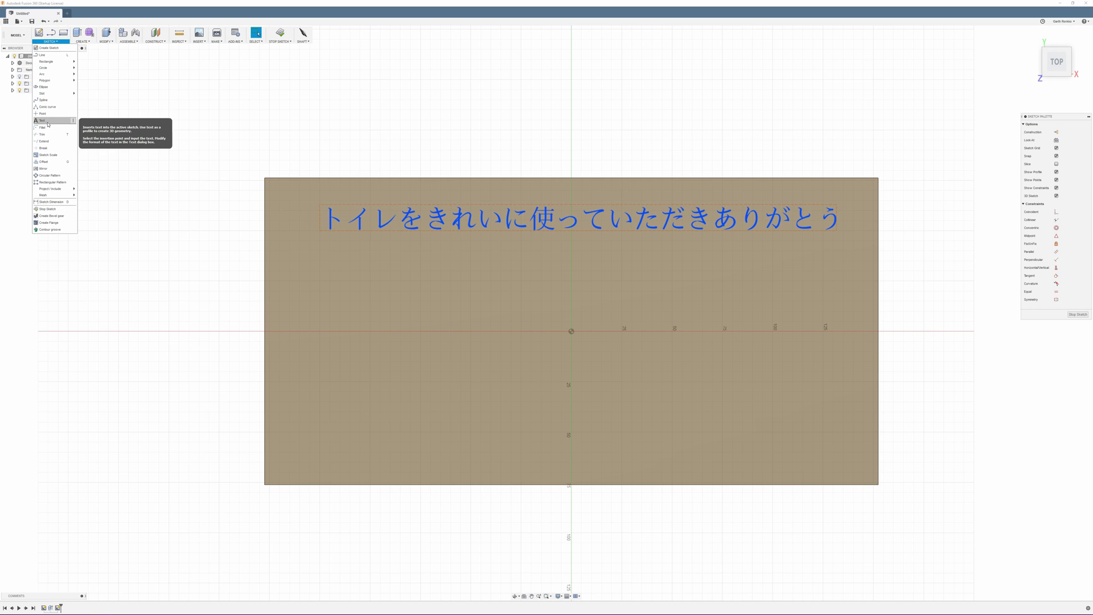
pyautogui.click(48, 124)
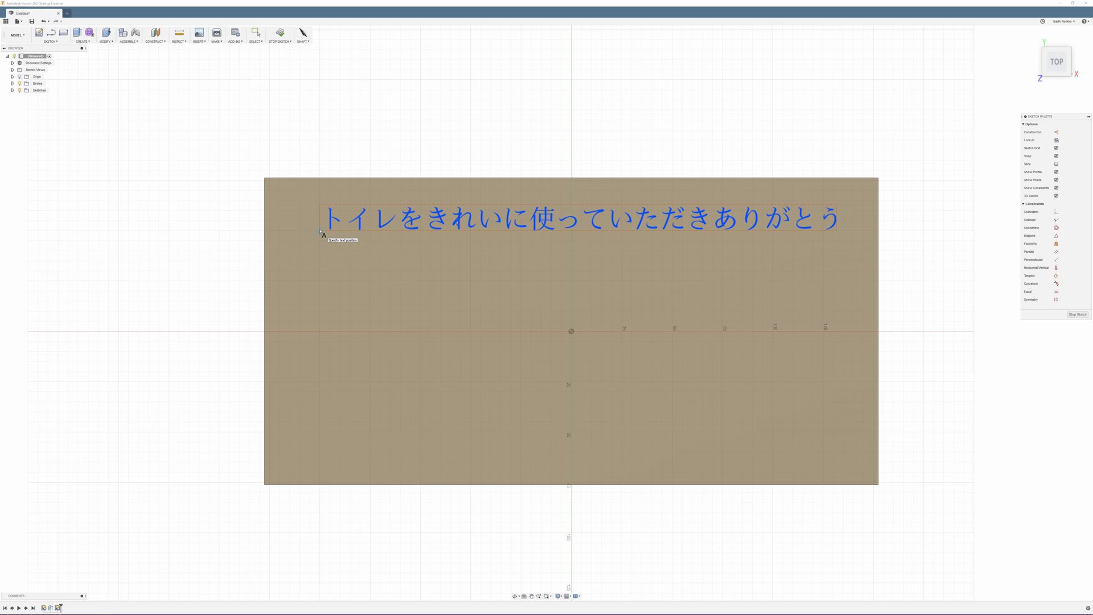
pyautogui.click(320, 259)
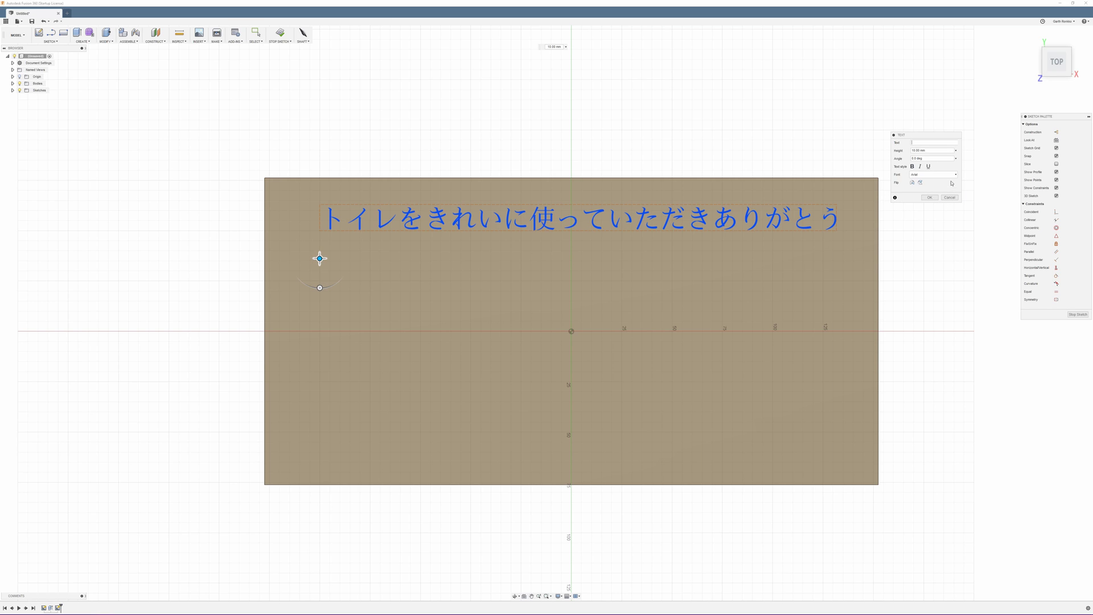
pyautogui.write('ございます')
# Set the second text line's height to 13 mm and its angle to 180 degrees
pyautogui.moveTo(929, 151); pyautogui.dragTo(910, 151)
pyautogui.write('13')
pyautogui.press('Tab')
pyautogui.write('180')
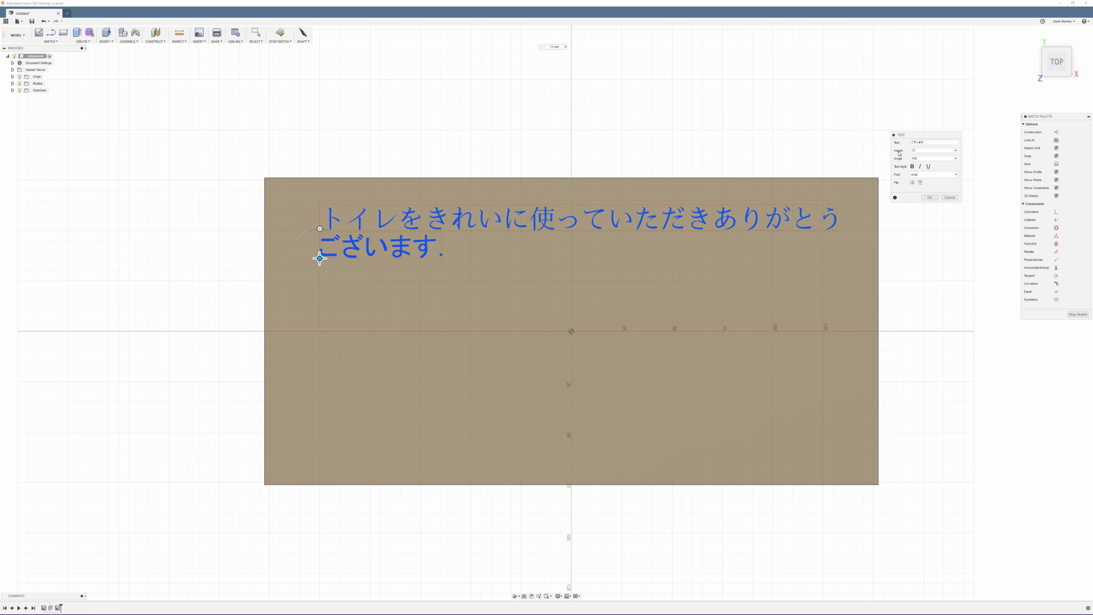
# Set the second text line's font to HanaMinA and accept the text
pyautogui.click(932, 174)
pyautogui.scroll(-10, 945, 212)
pyautogui.scroll(-4, 934, 210)
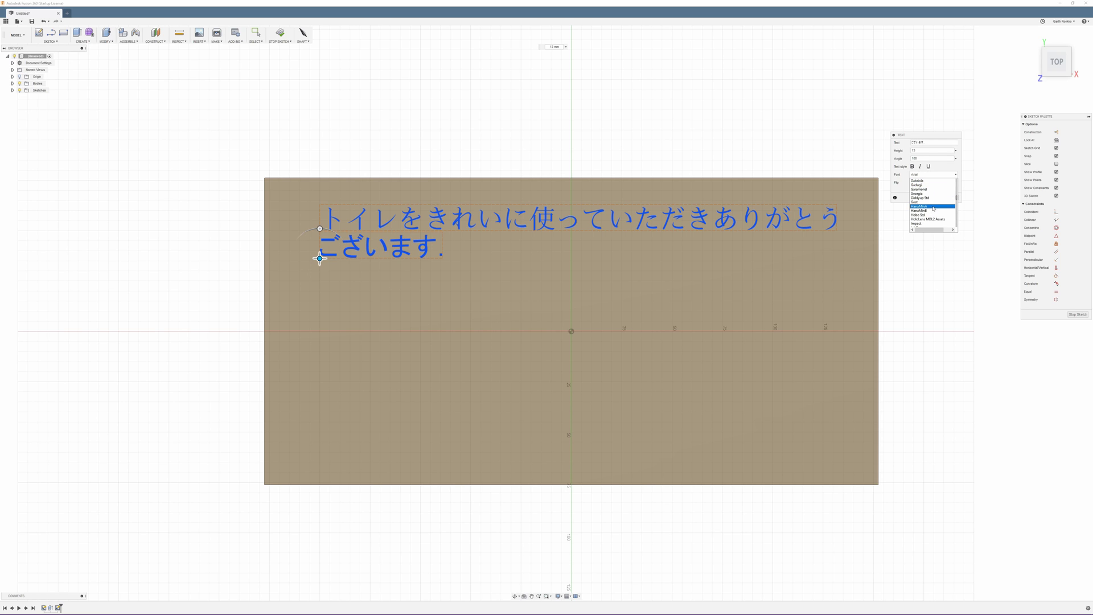
pyautogui.click(934, 209)
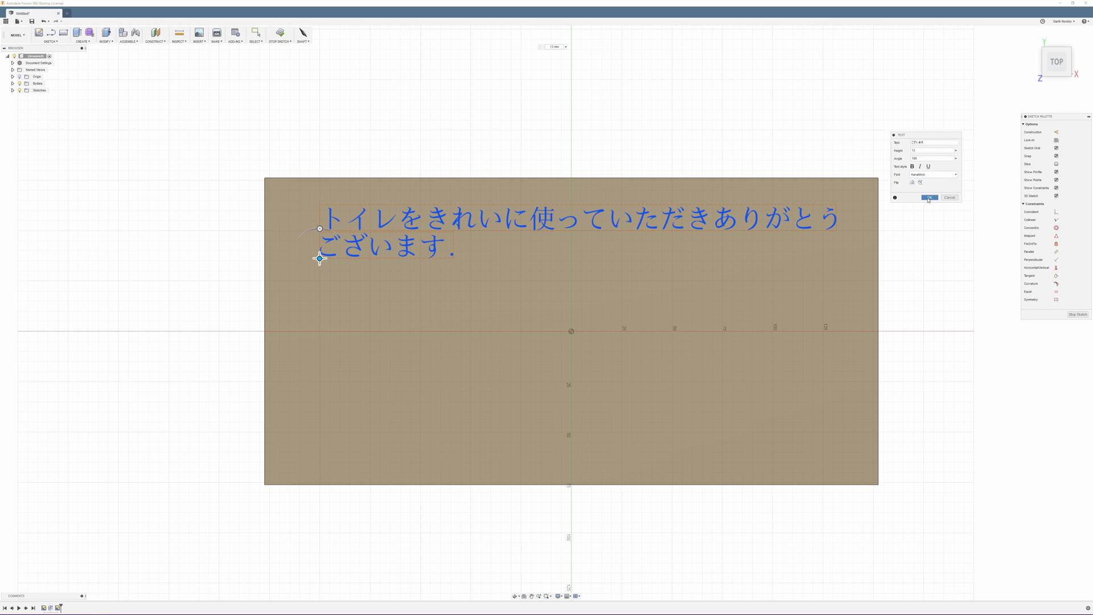
pyautogui.click(928, 197)
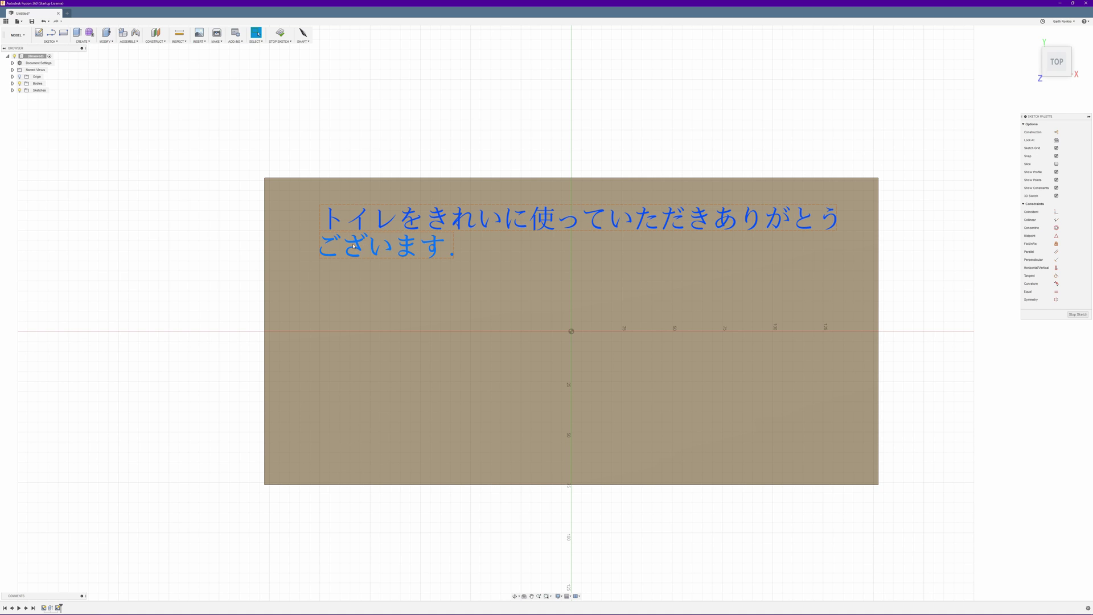
pyautogui.click(354, 246)
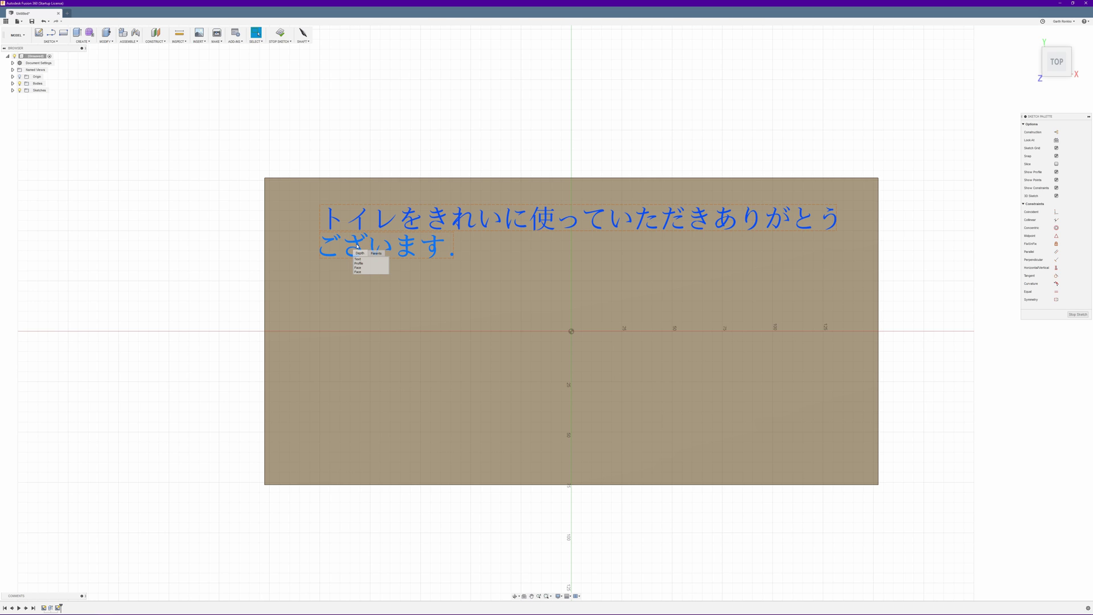
pyautogui.click(359, 258)
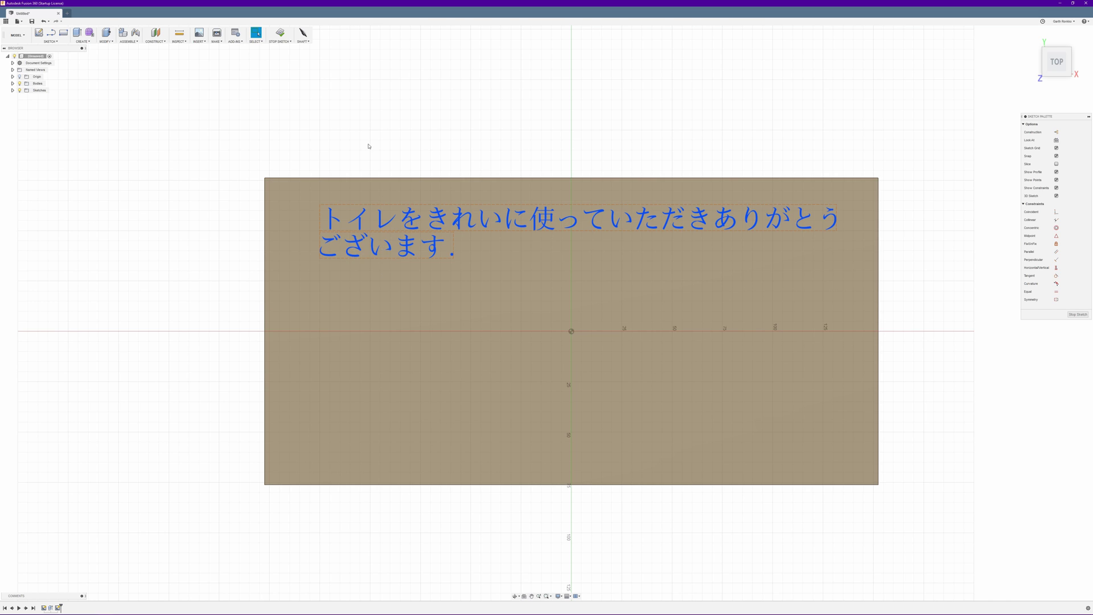
# Move the second Japanese text line down, matching its spacing below the first line to the reference photo
pyautogui.moveTo(357, 244)
pyautogui.mouseDown()
pyautogui.moveTo(358, 274)
pyautogui.moveTo(358, 259)
pyautogui.mouseUp()
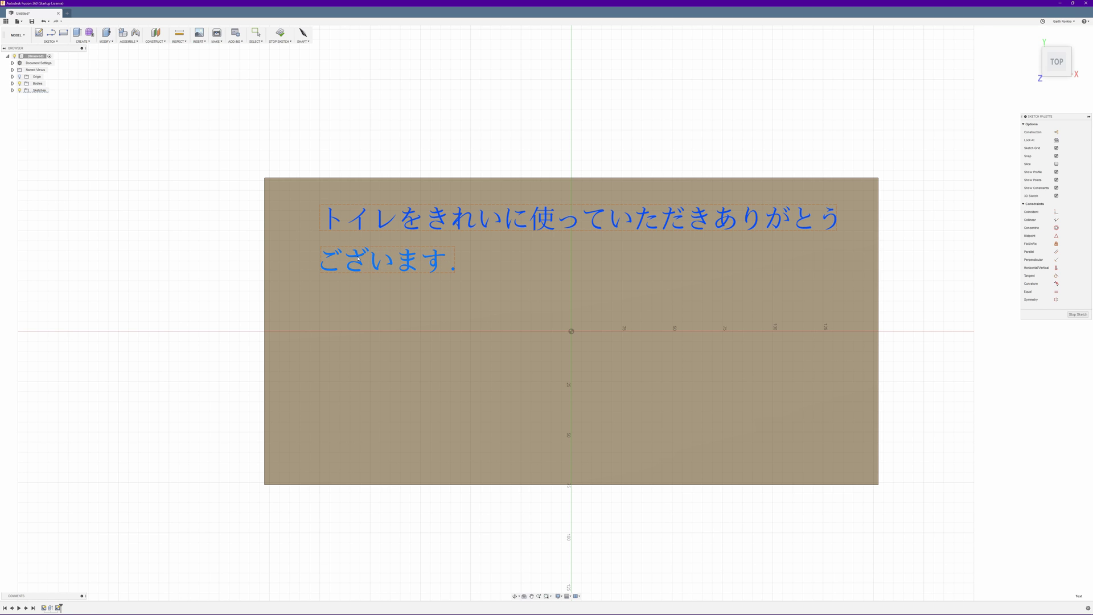
pyautogui.click(77, 609)
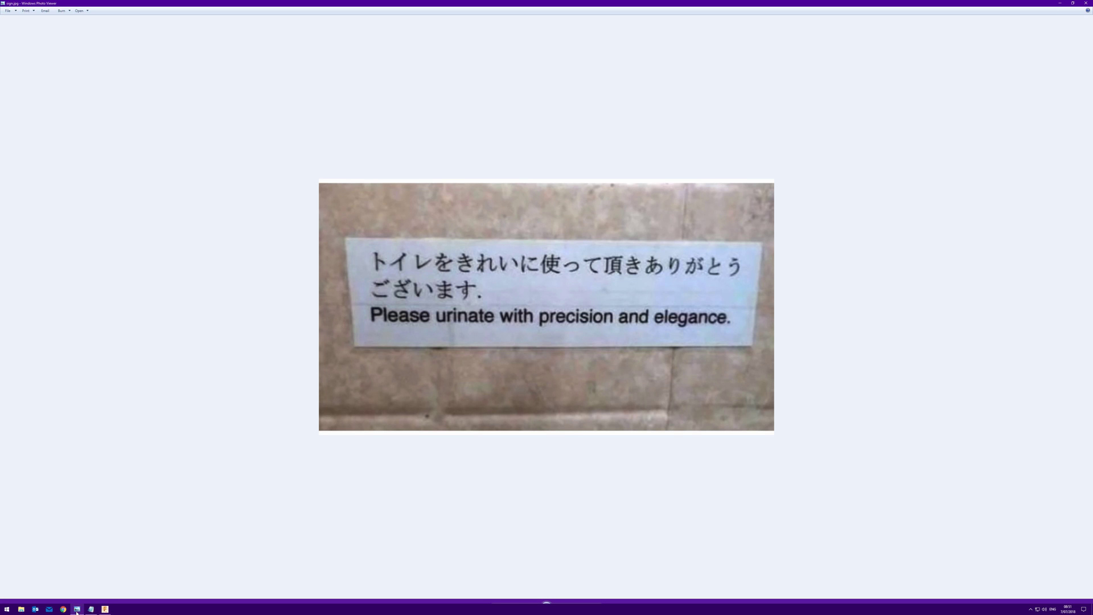
pyautogui.click(77, 609)
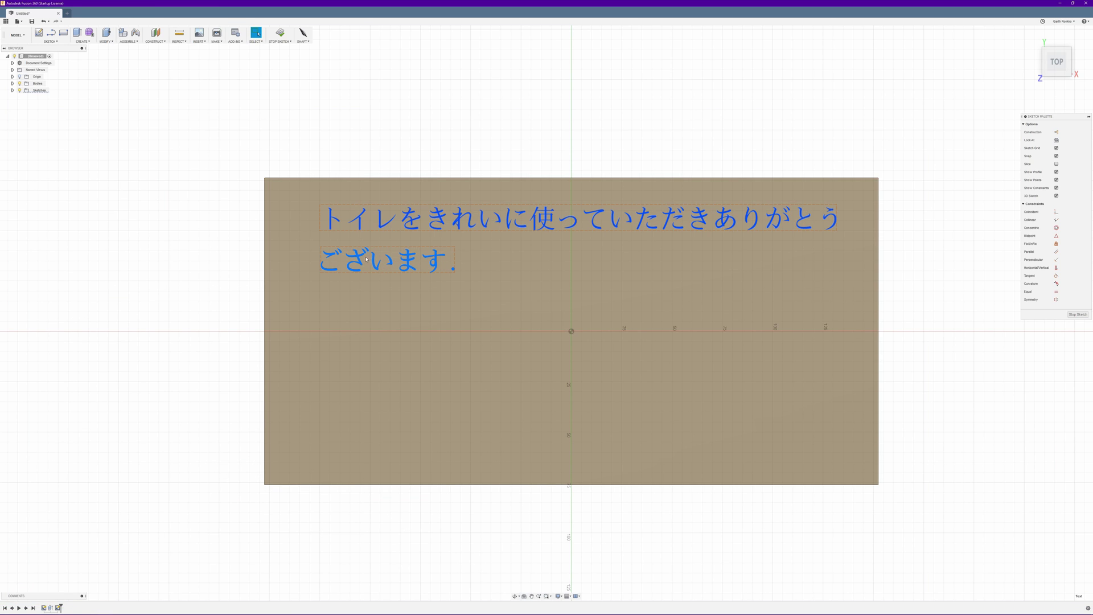
pyautogui.moveTo(360, 260); pyautogui.dragTo(360, 257)
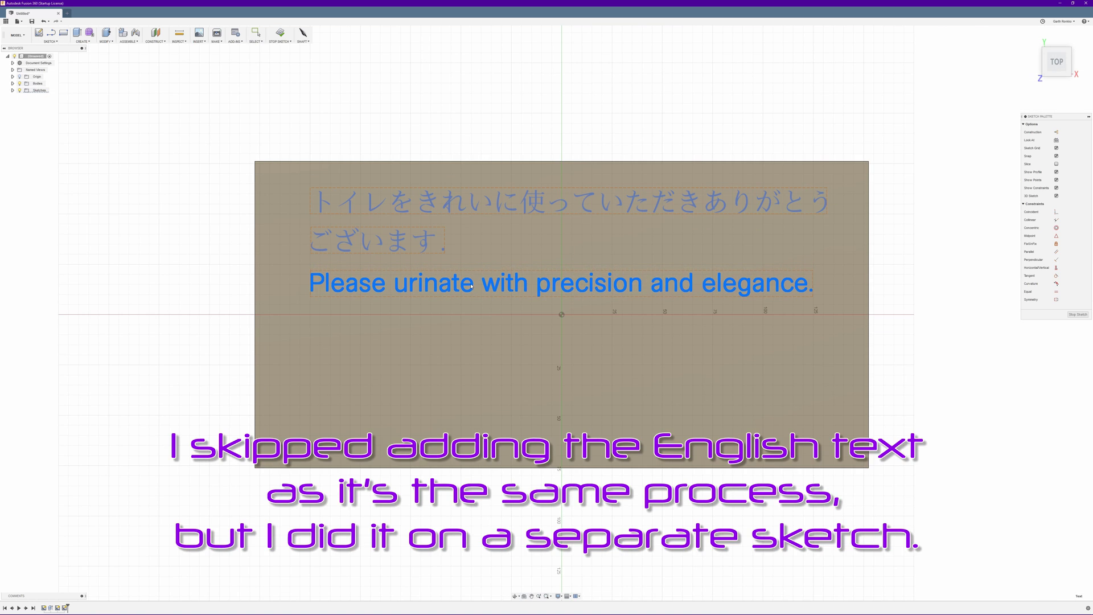
# Finish the English text sketch, and show and reopen the plate's rectangle sketch for editing
pyautogui.press('Escape')
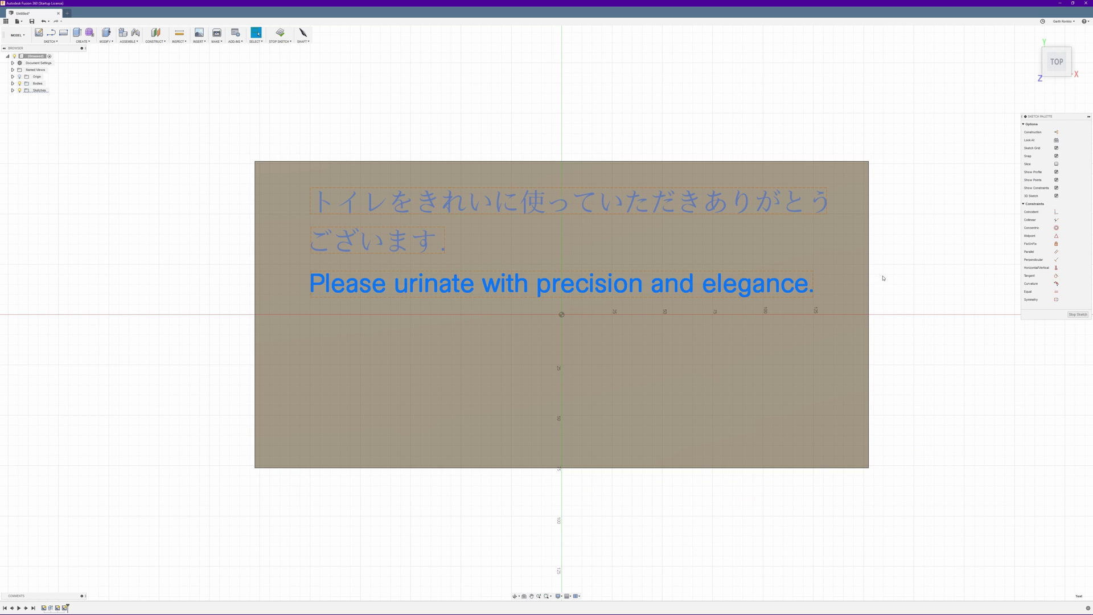
pyautogui.click(1077, 315)
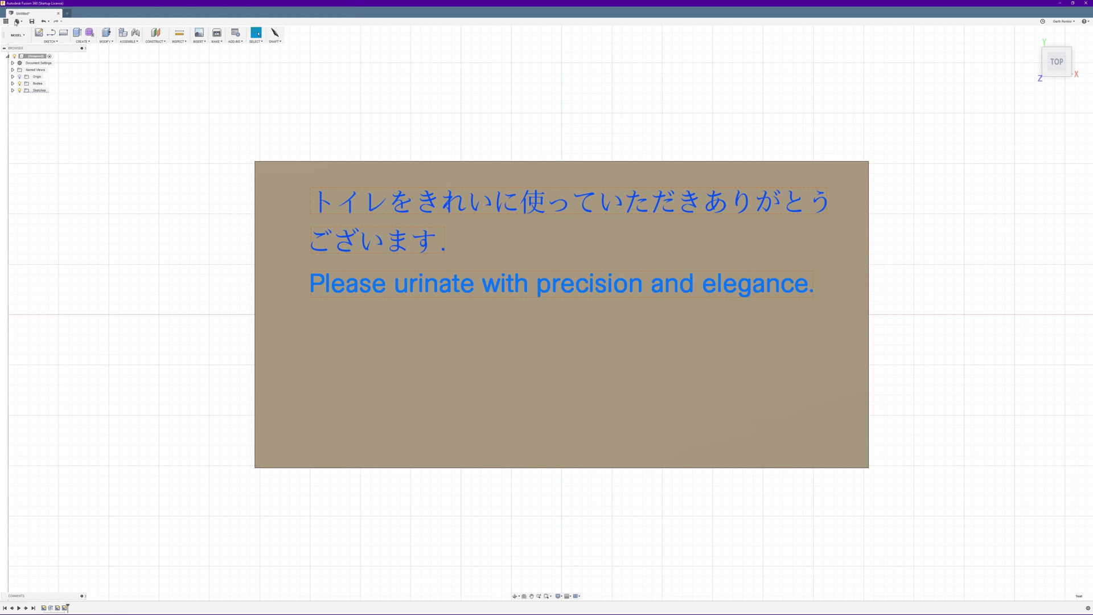
pyautogui.click(13, 91)
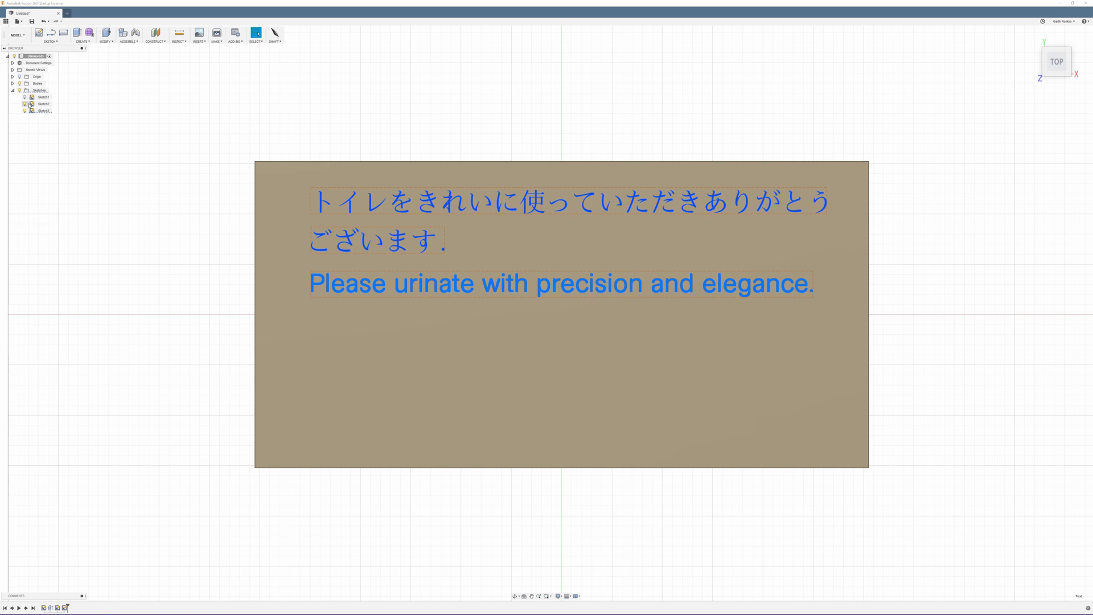
pyautogui.click(39, 97)
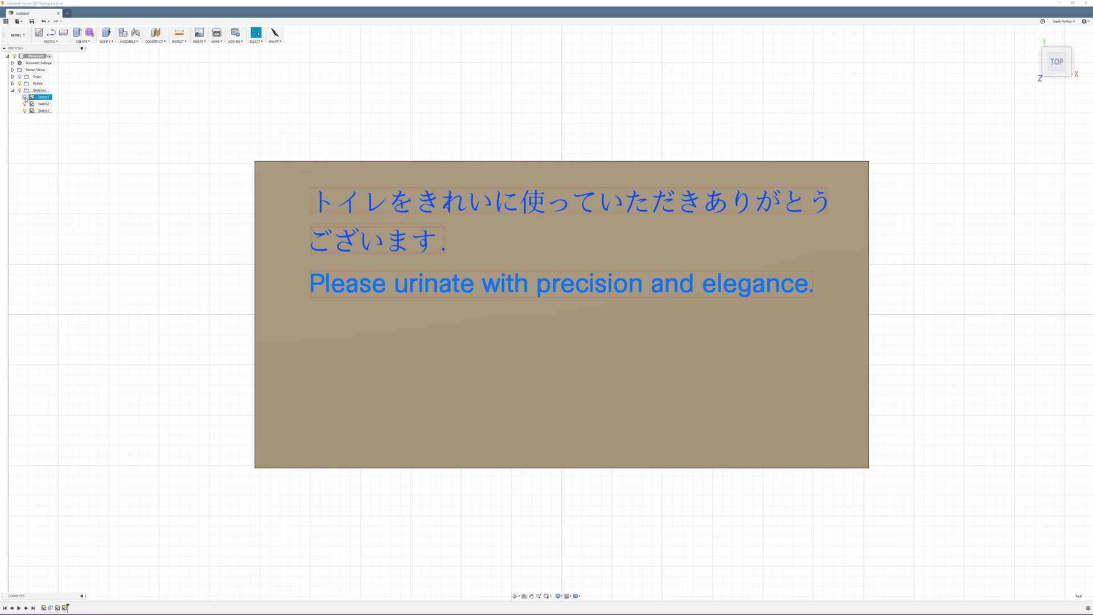
pyautogui.click(25, 97)
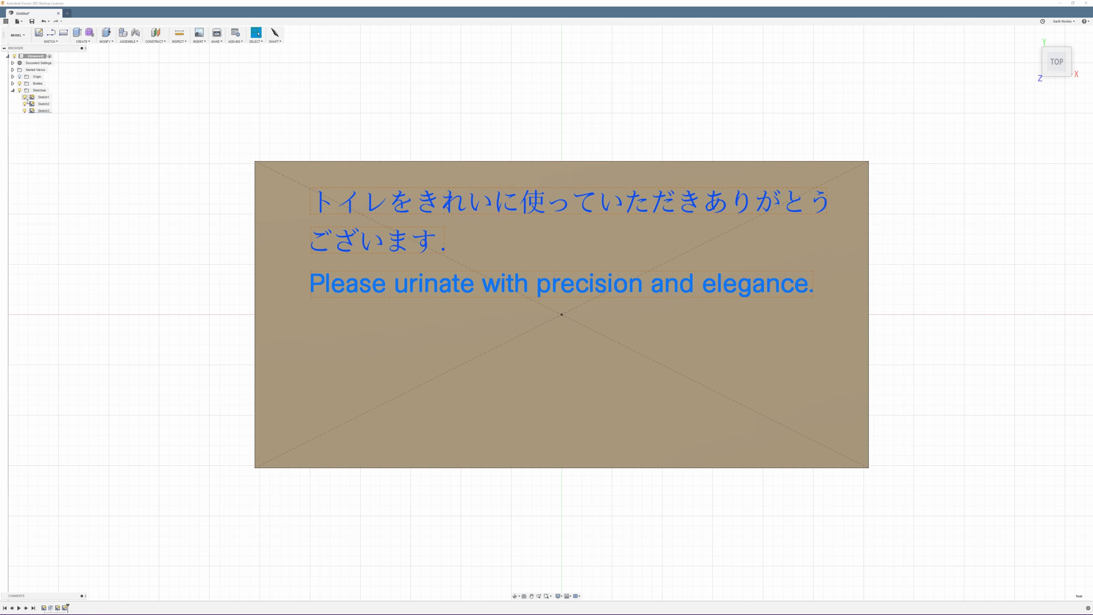
pyautogui.doubleClick(43, 97)
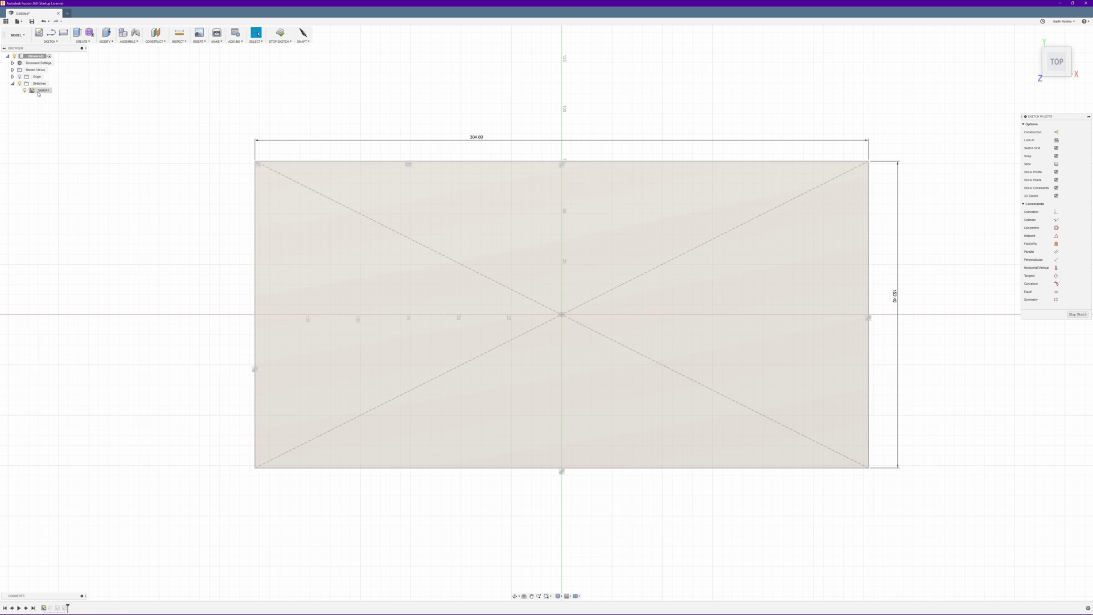
# Set the plate rectangle's vertical dimension to 3 in
pyautogui.click(572, 265)
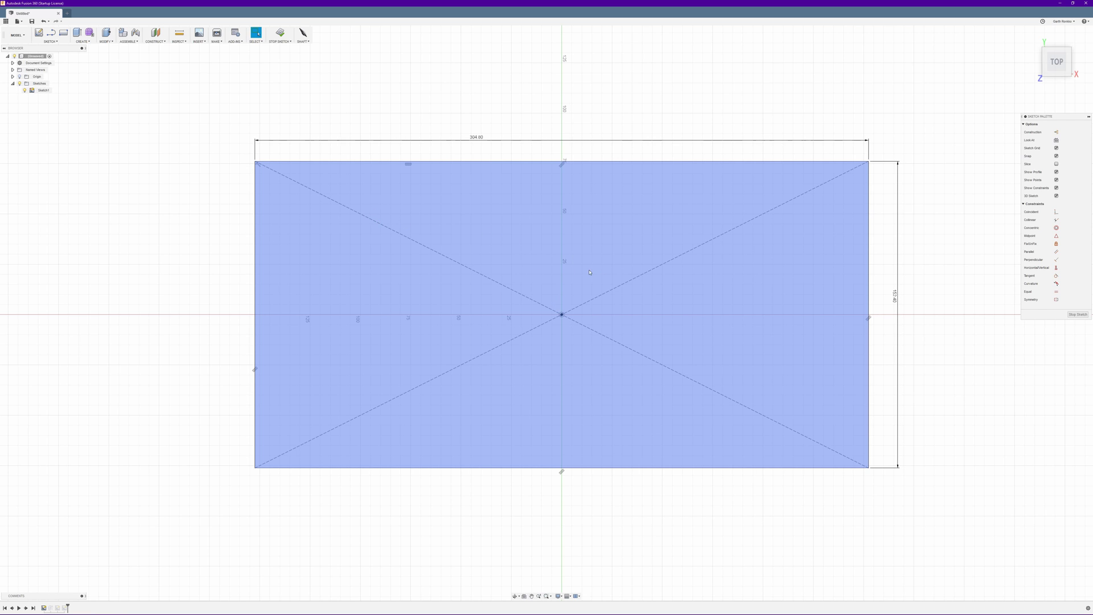
pyautogui.press('Escape')
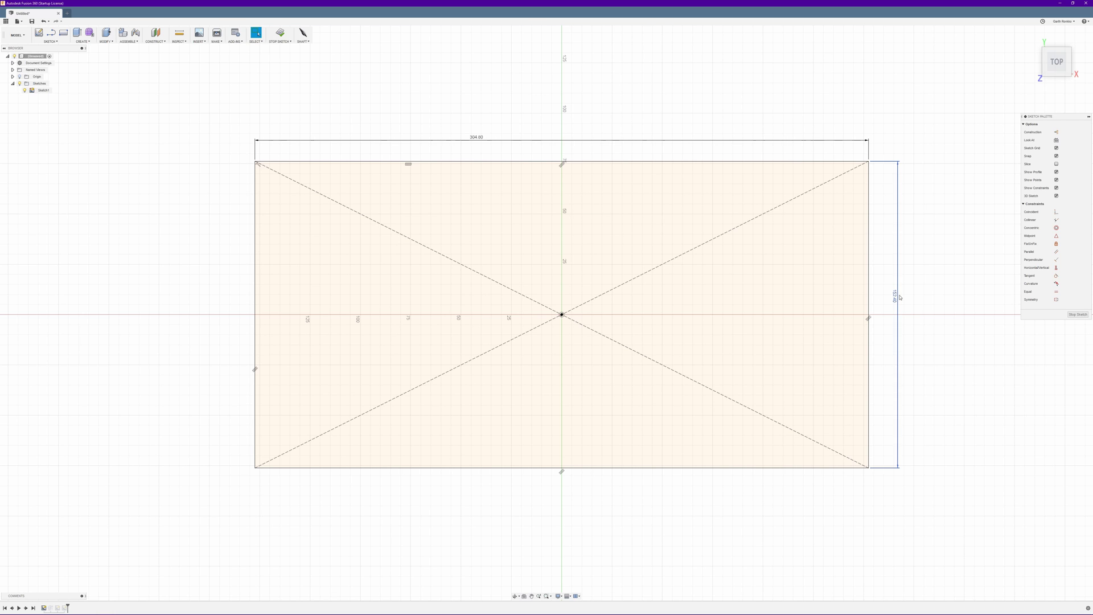
pyautogui.doubleClick(896, 296)
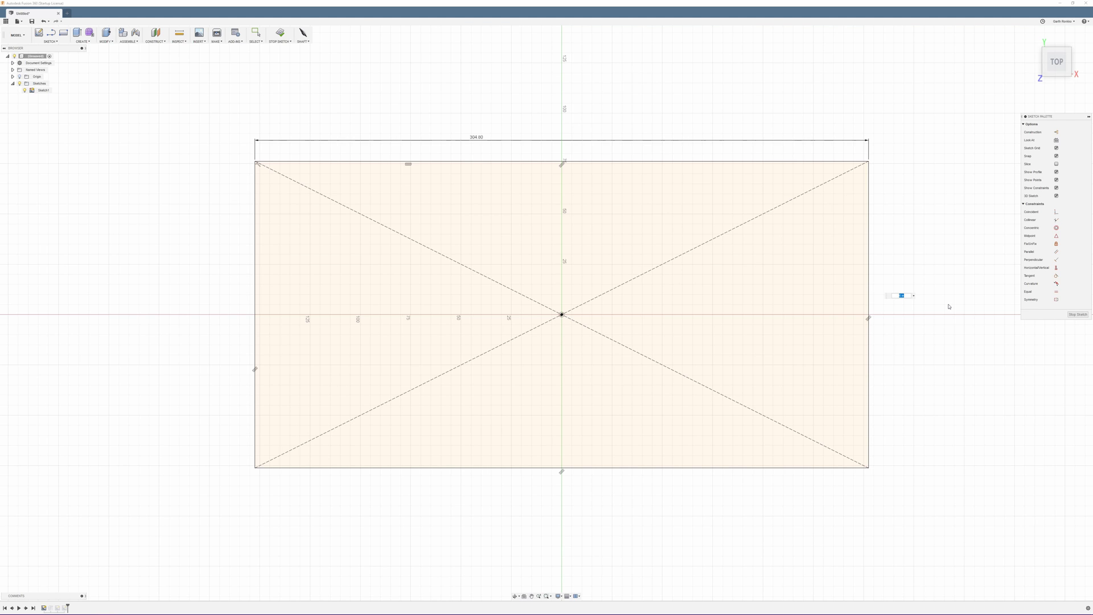
pyautogui.write('3in')
pyautogui.press('Return')
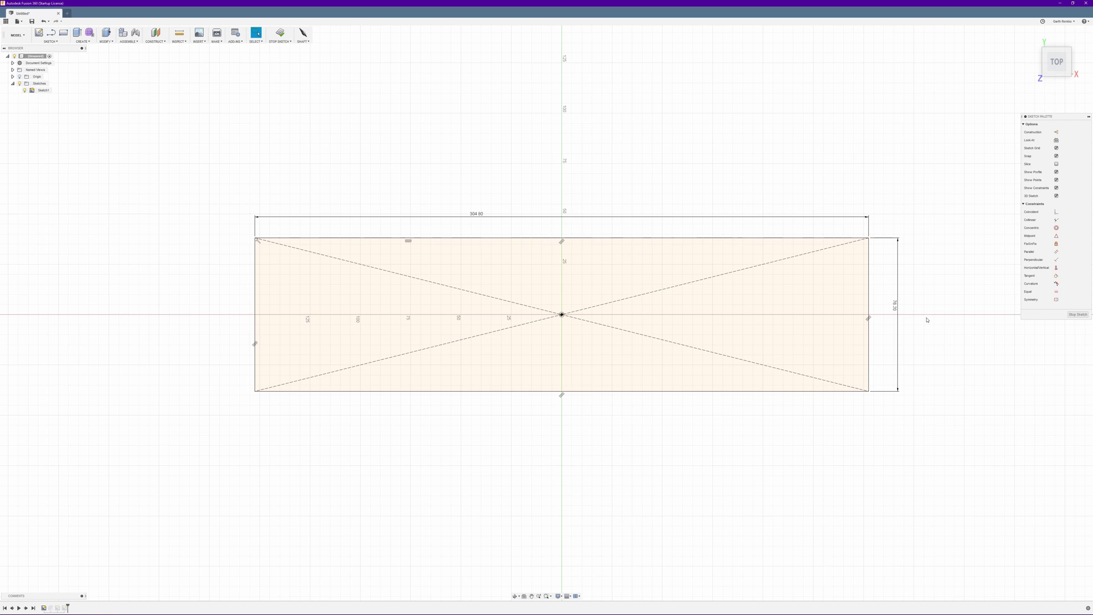
# Set the plate rectangle's vertical dimension to 3.5 in and finish the sketch
pyautogui.doubleClick(894, 308)
pyautogui.write('3')
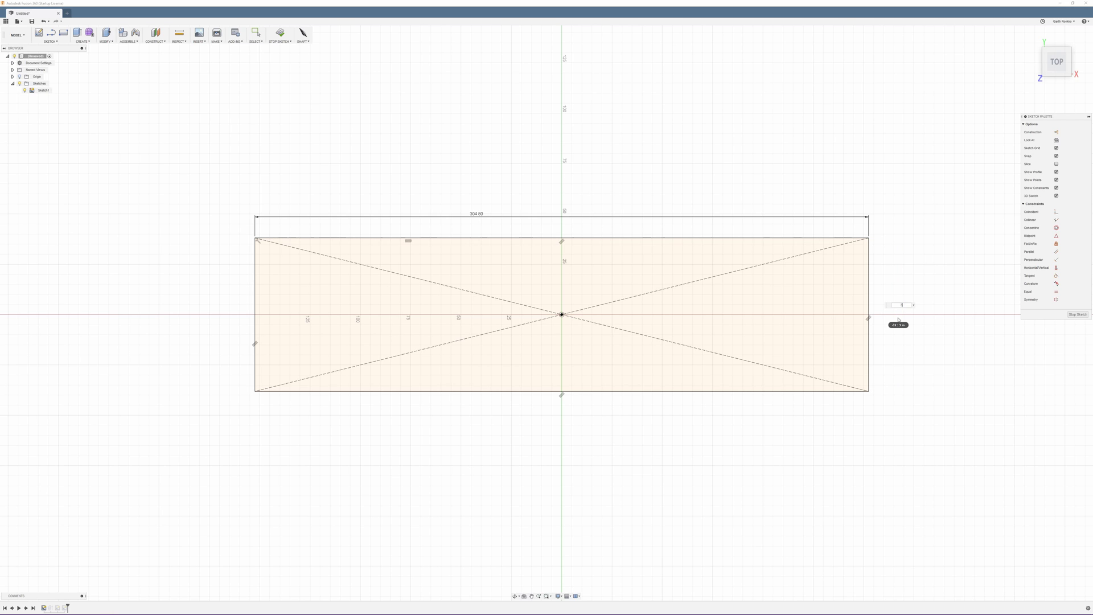
pyautogui.write('.5')
pyautogui.press('Return')
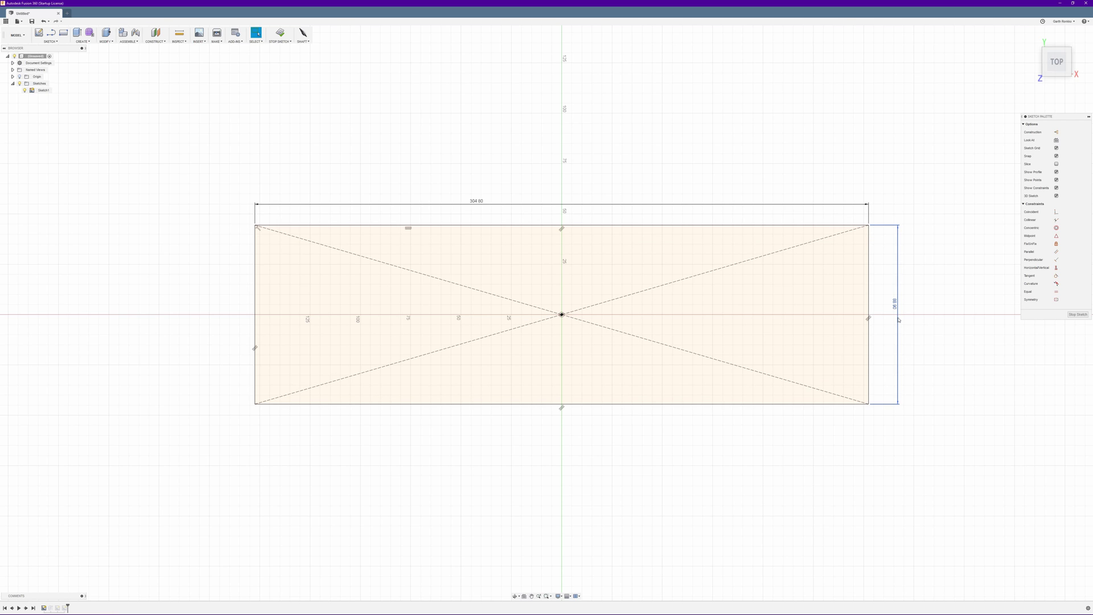
pyautogui.rightClick(898, 320)
pyautogui.click(944, 247)
pyautogui.click(1080, 315)
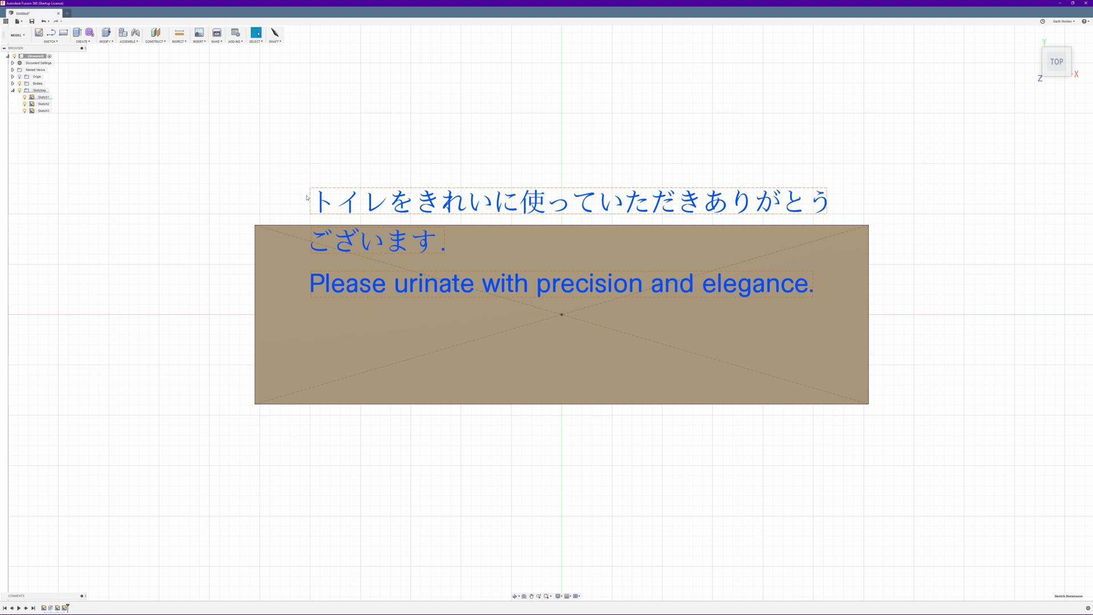
# Rename the plate sketch "Sign" and the Japanese text sketch "Japanese_text"
pyautogui.click(42, 98)
pyautogui.click(42, 98)
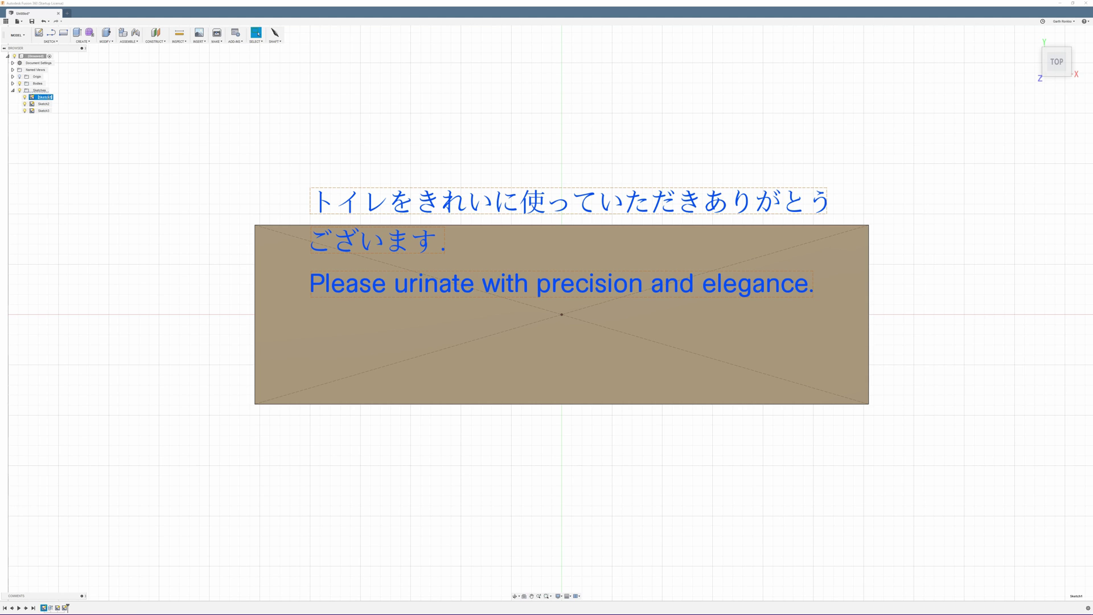
pyautogui.write('S')
pyautogui.press('Return')
pyautogui.doubleClick(44, 104)
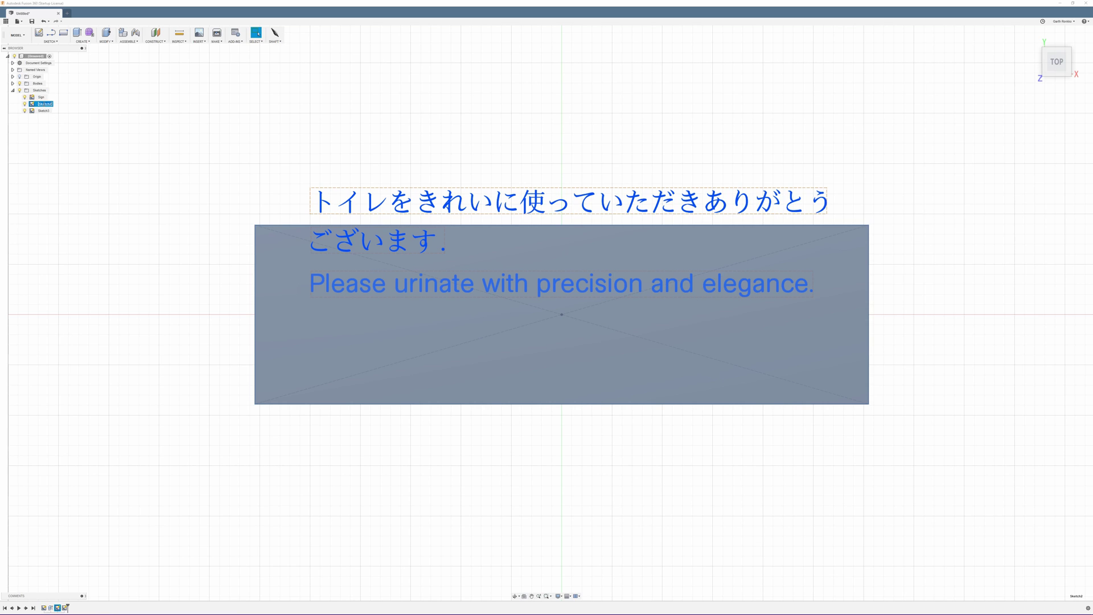
pyautogui.write('Japanese_text')
pyautogui.press('Return')
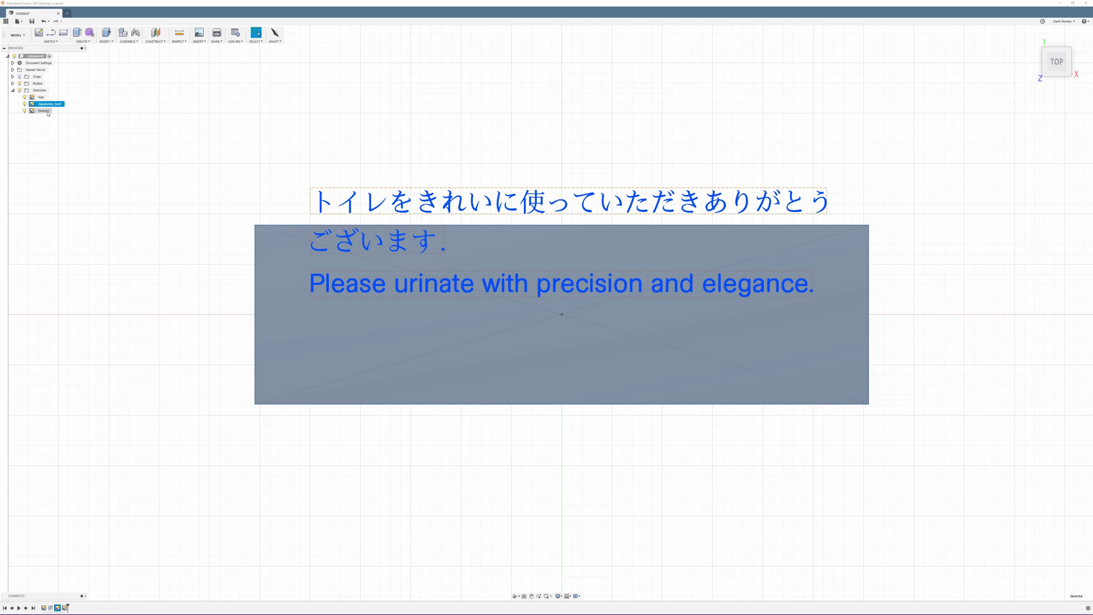
# Rename the English text sketch "English Text"
pyautogui.doubleClick(46, 111)
pyautogui.click(46, 111)
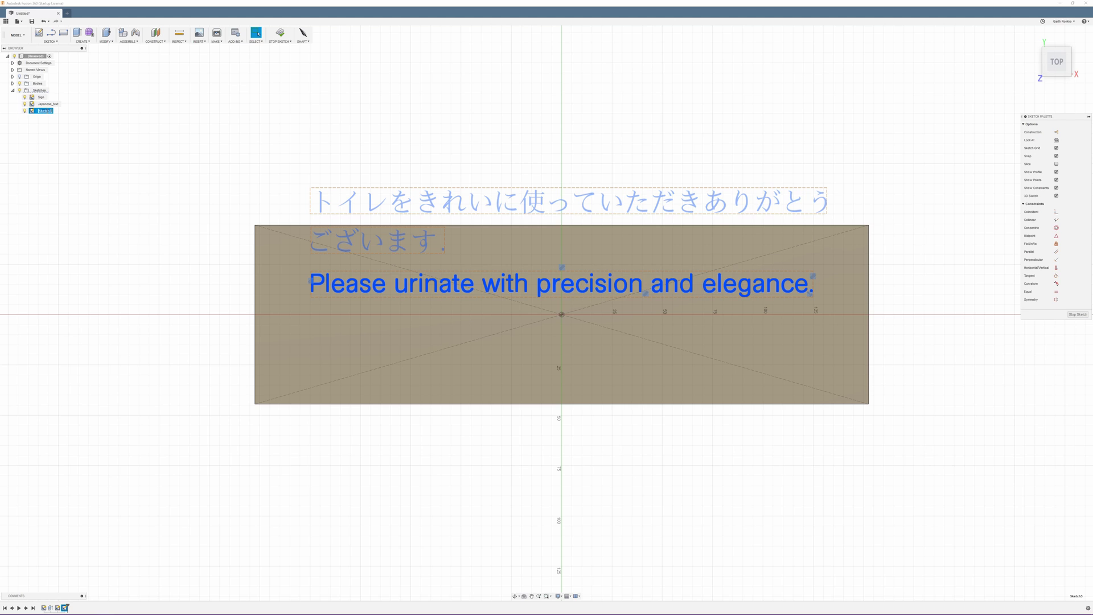
pyautogui.write('E')
pyautogui.press('Return')
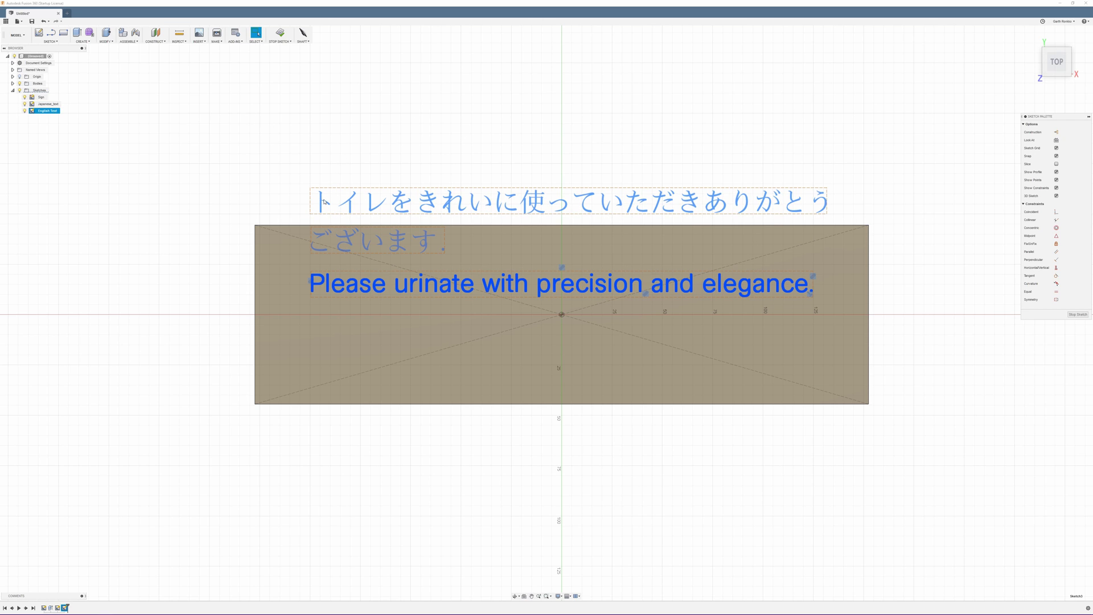
# Select the Japanese and English text sketches together and leave sketch editing
pyautogui.click(324, 201)
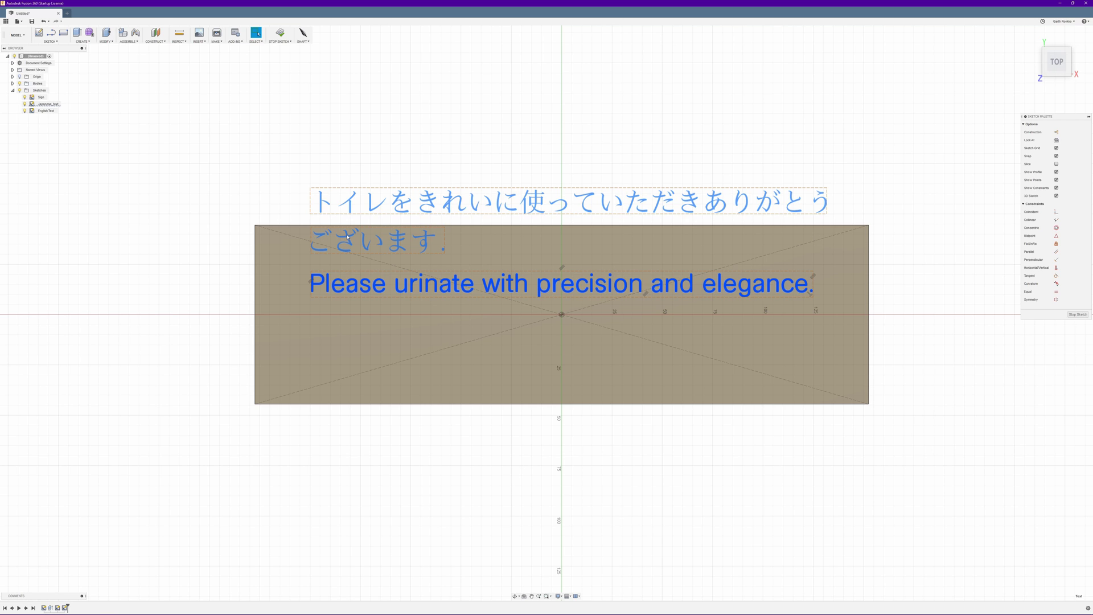
pyautogui.click(41, 97)
pyautogui.keyDown('shift'); pyautogui.click(43, 111); pyautogui.keyUp('shift')
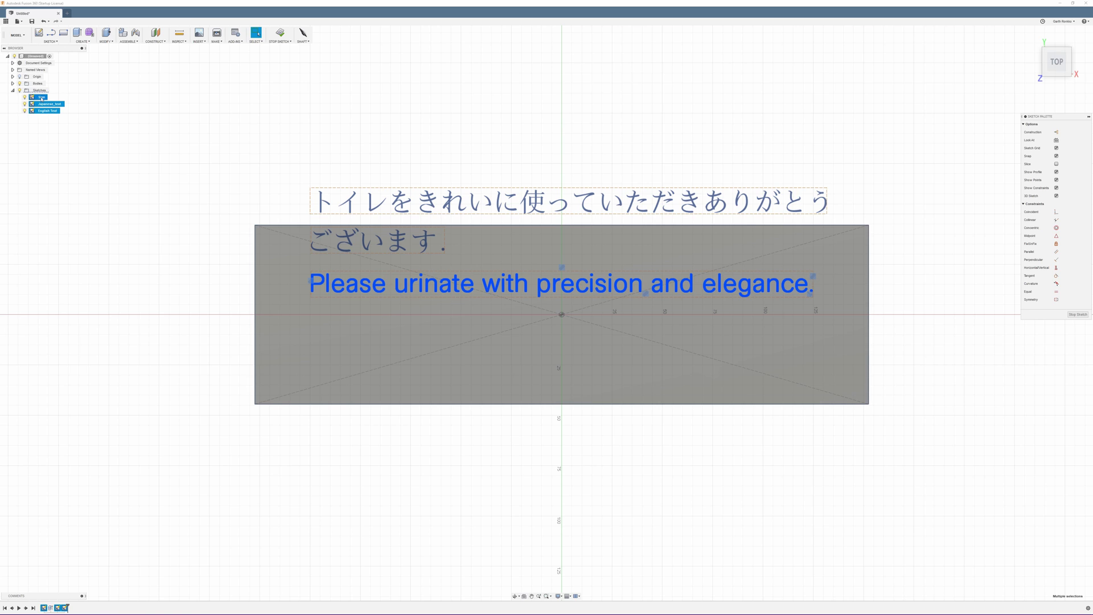
pyautogui.click(44, 101)
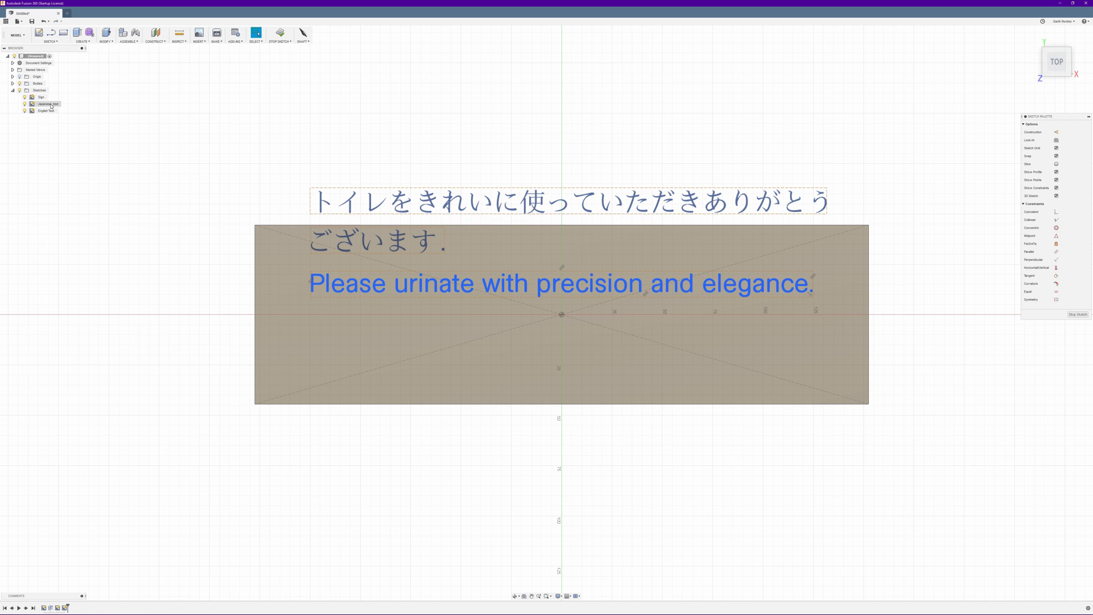
pyautogui.click(47, 104)
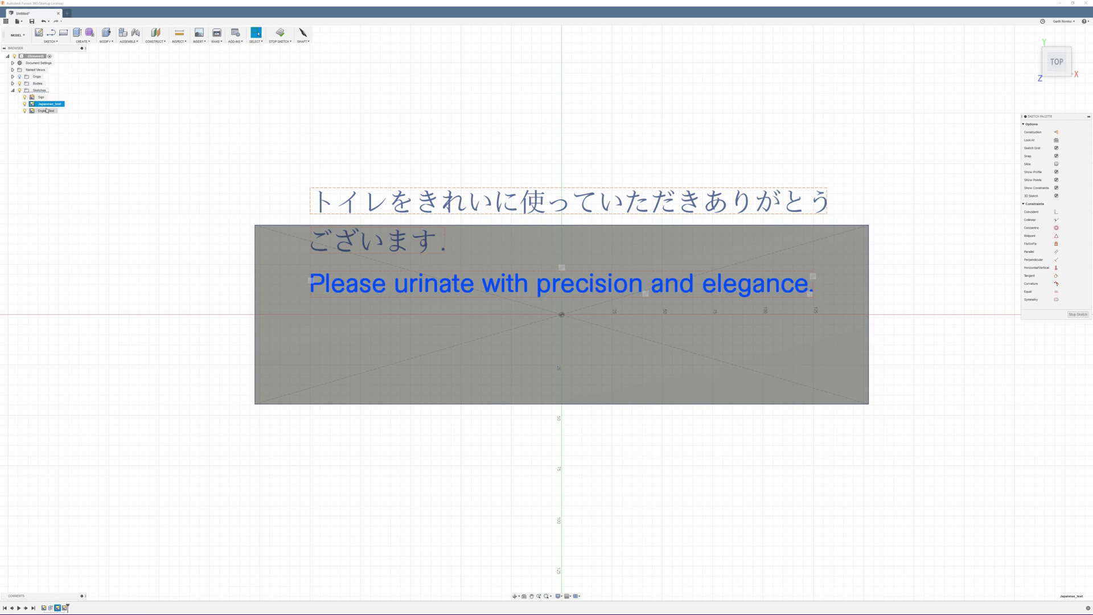
pyautogui.keyDown('shift'); pyautogui.click(47, 111); pyautogui.keyUp('shift')
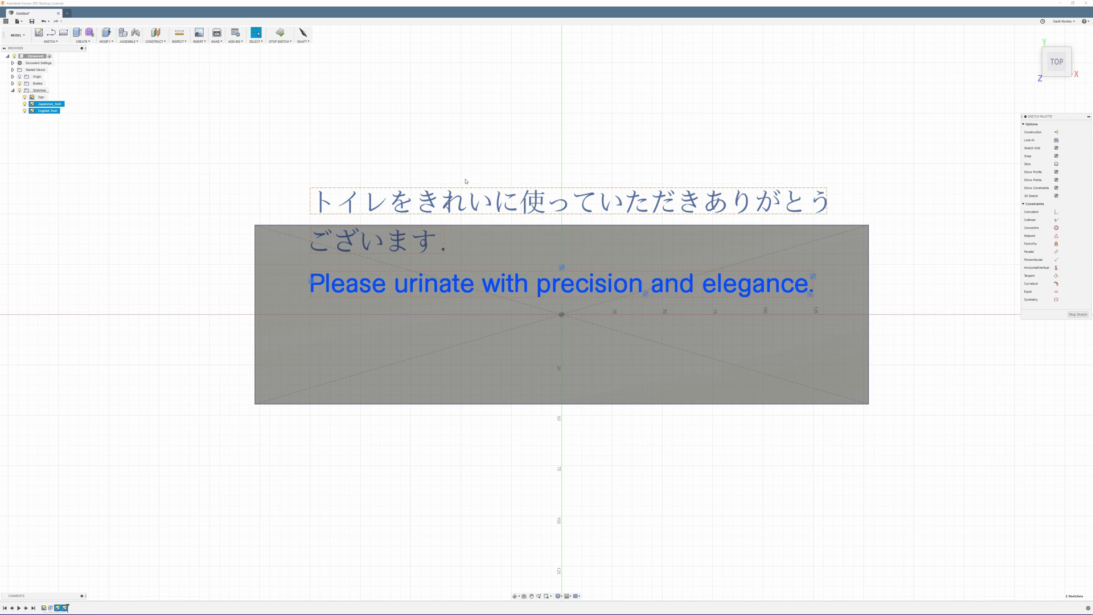
pyautogui.click(1078, 314)
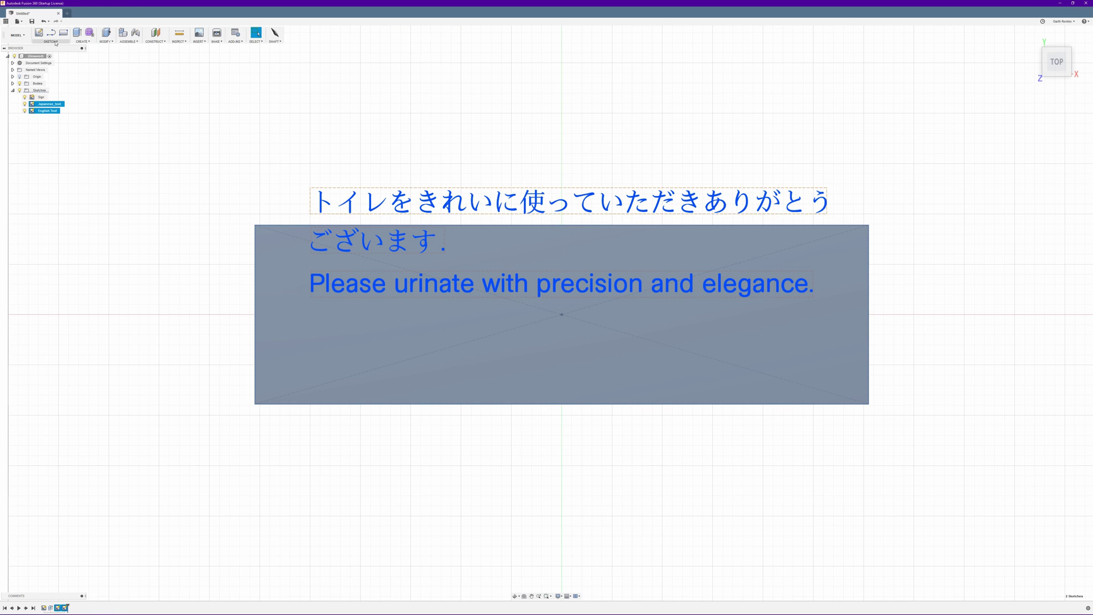
# Move the Japanese and English text lines together as sketch objects, about 35 mm down onto the plate
pyautogui.click(83, 41)
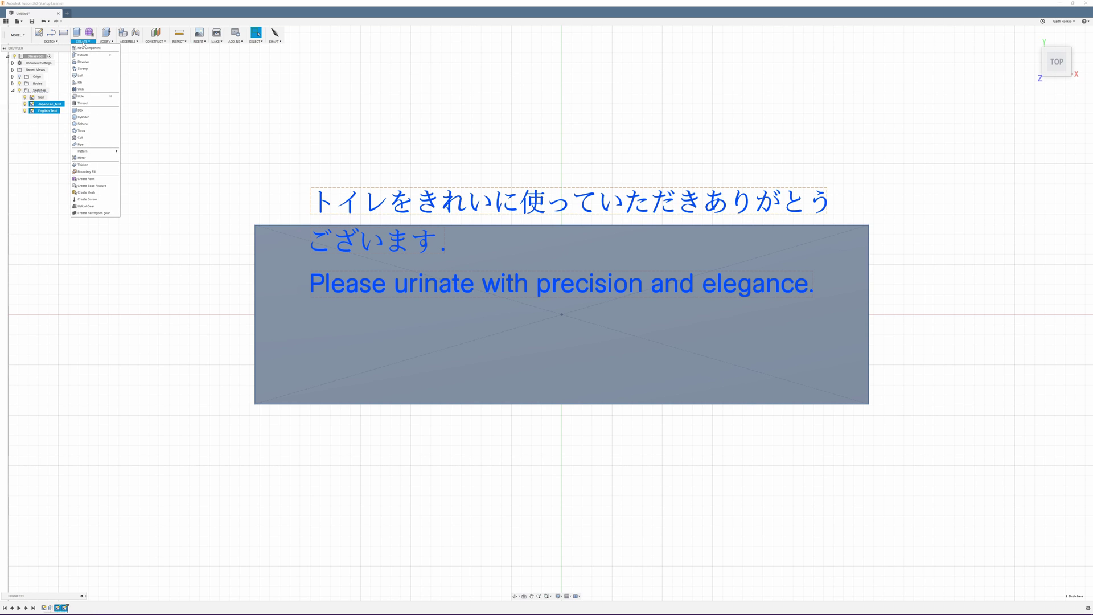
pyautogui.click(49, 41)
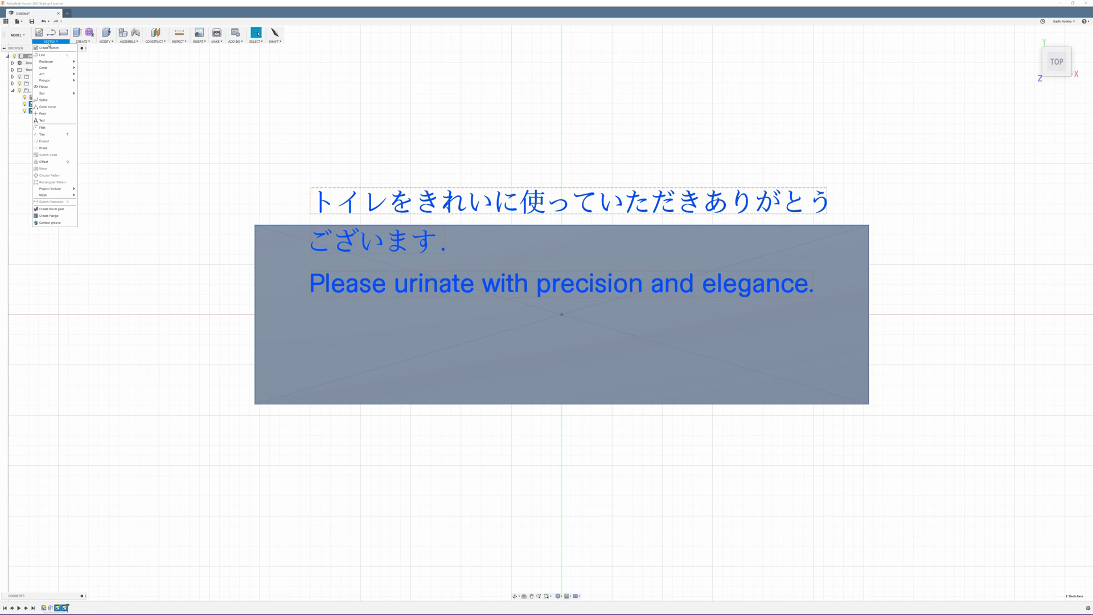
pyautogui.click(83, 41)
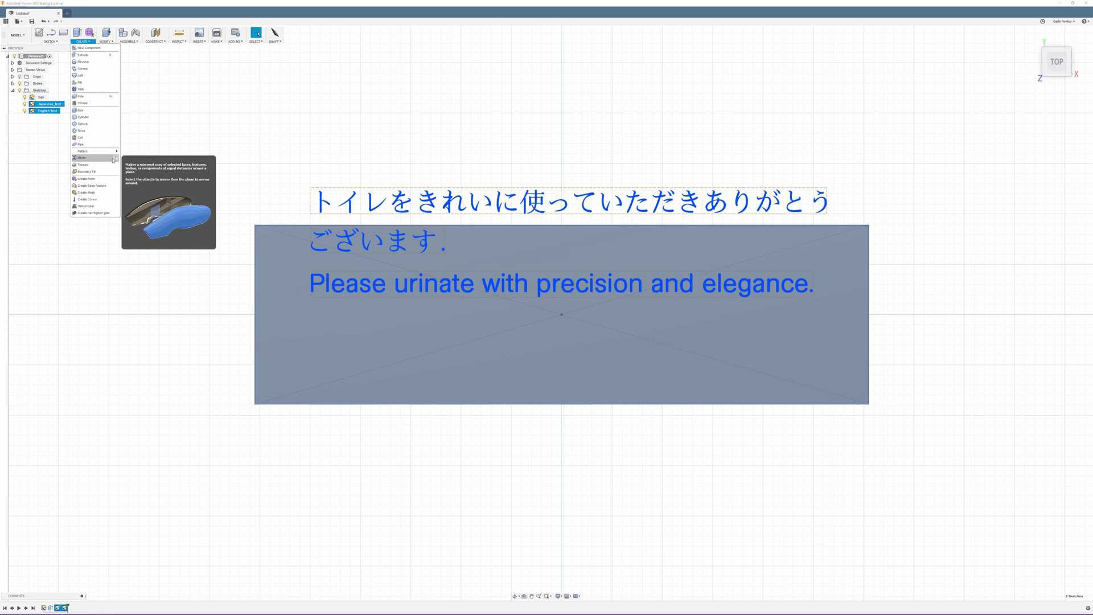
pyautogui.click(105, 42)
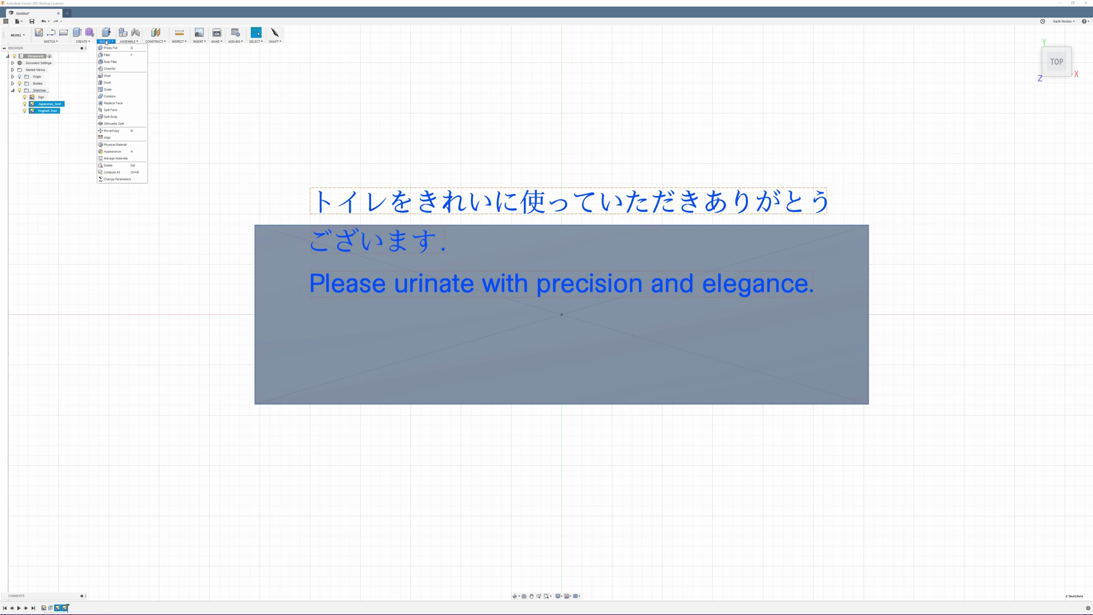
pyautogui.click(112, 131)
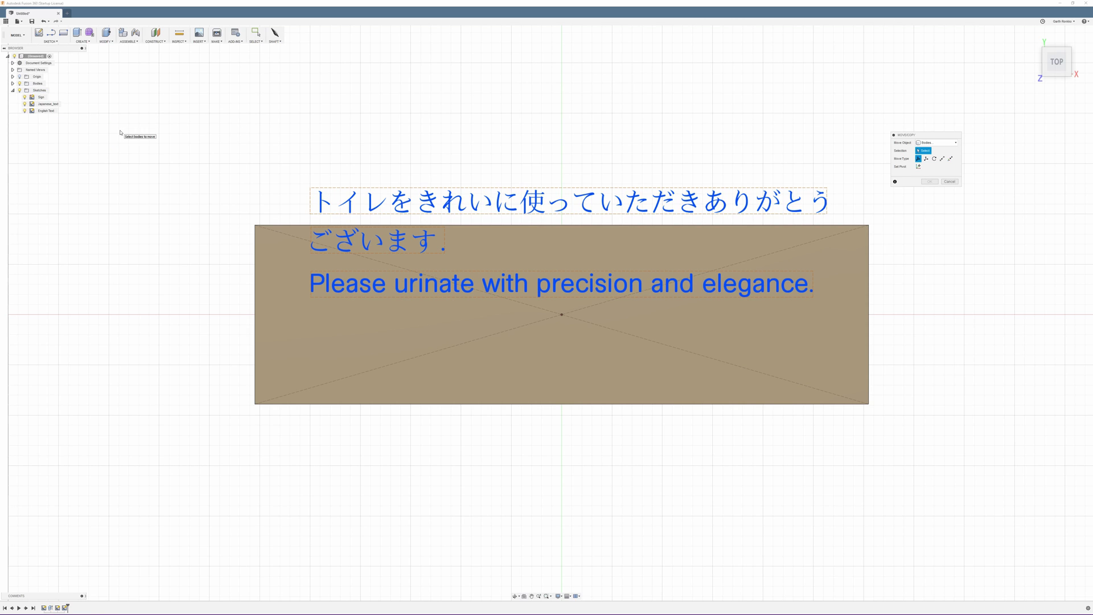
pyautogui.click(944, 144)
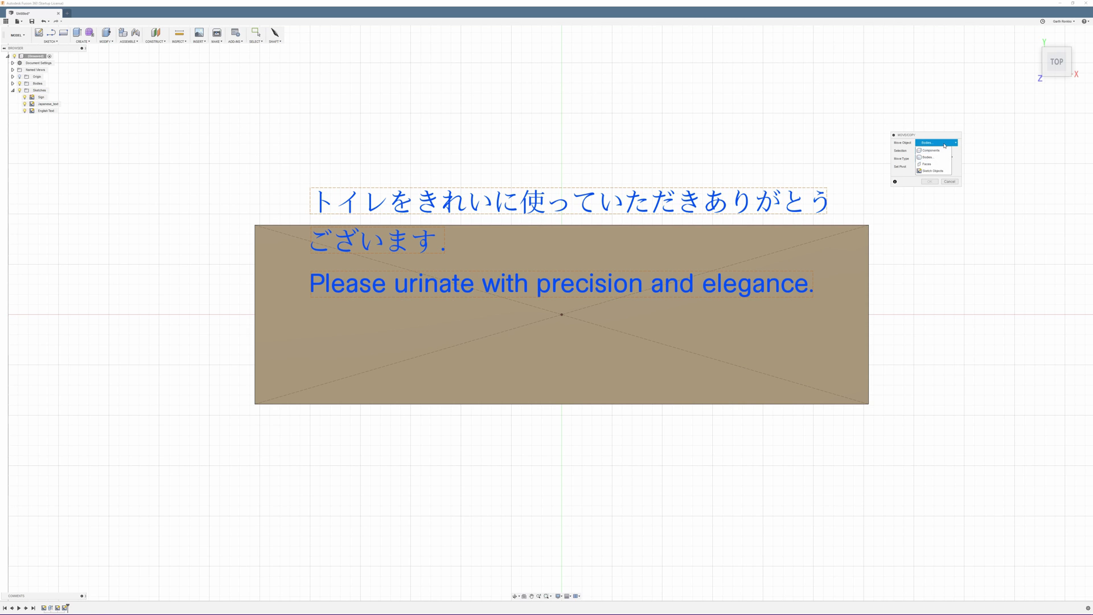
pyautogui.click(934, 171)
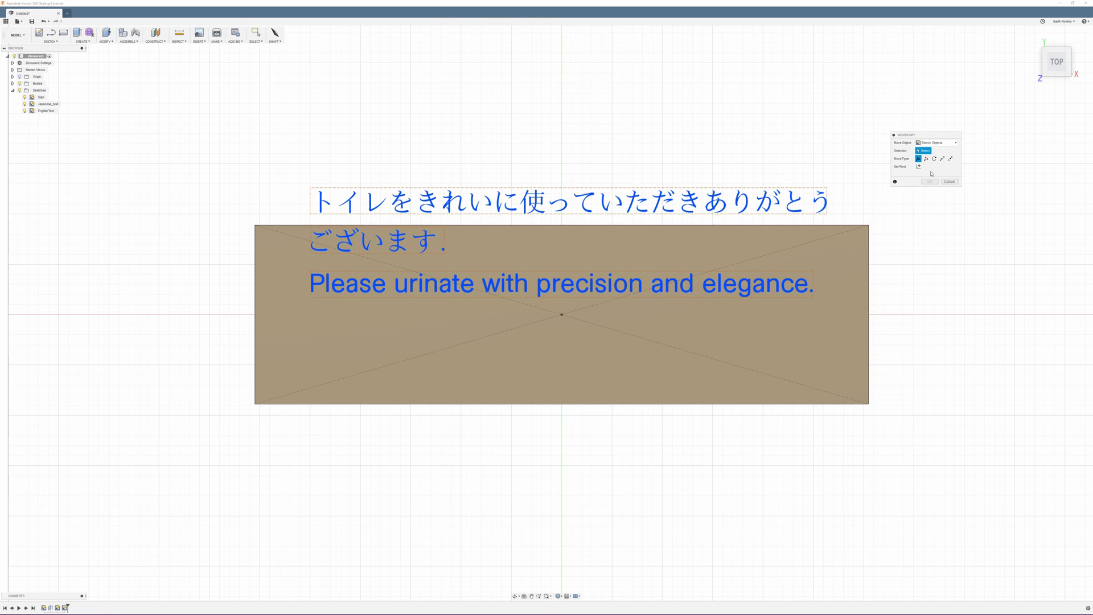
pyautogui.click(475, 202)
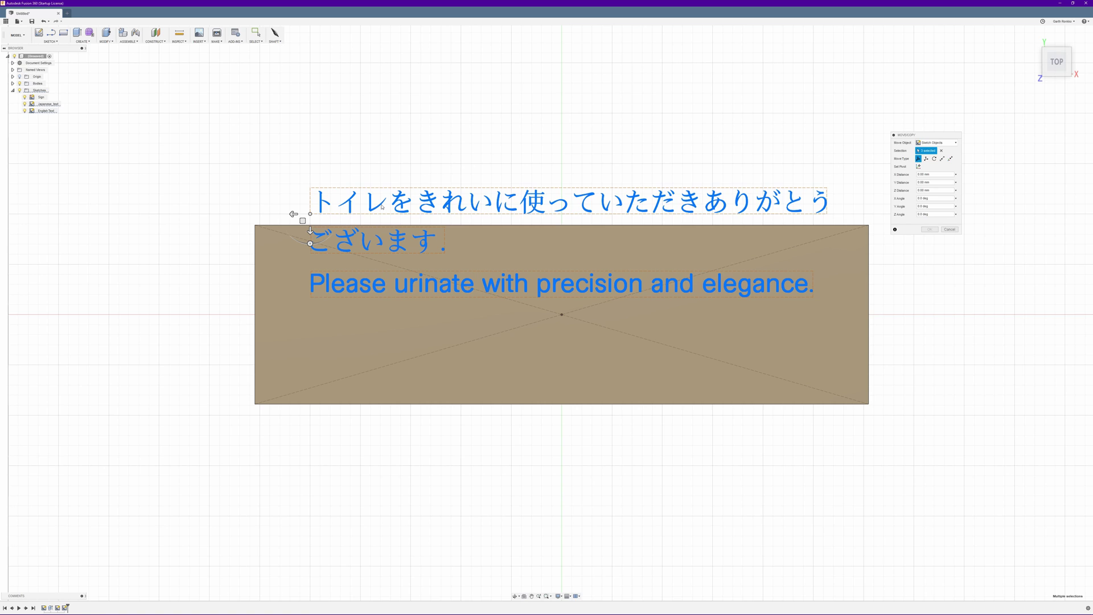
pyautogui.moveTo(310, 230); pyautogui.dragTo(310, 301)
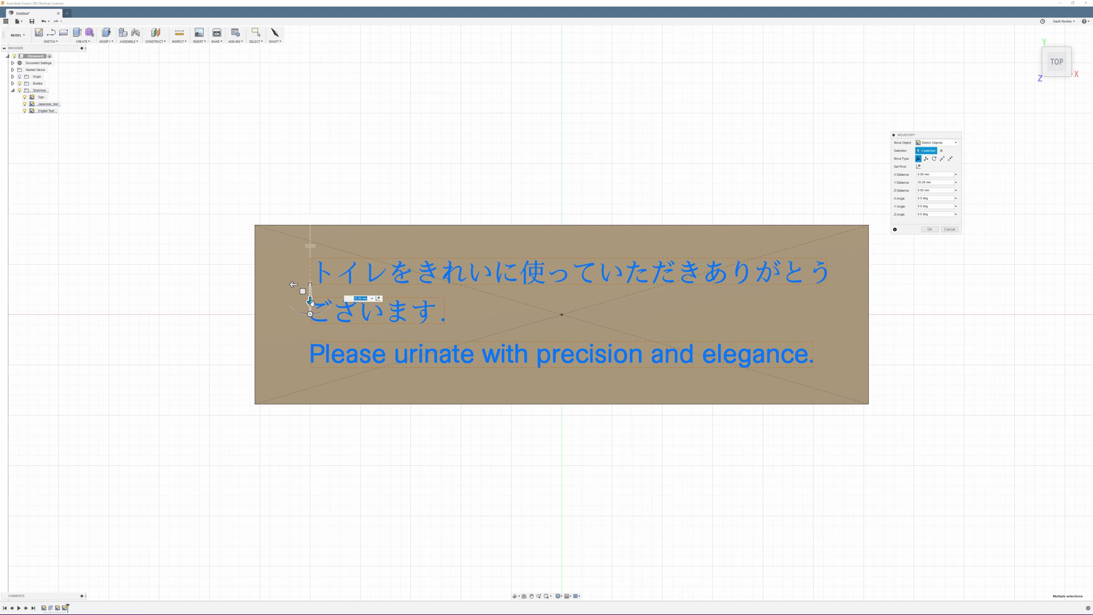
# Shift the selected text lines slightly toward the plate's left edge and finish the move
pyautogui.moveTo(293, 284); pyautogui.dragTo(283, 284)
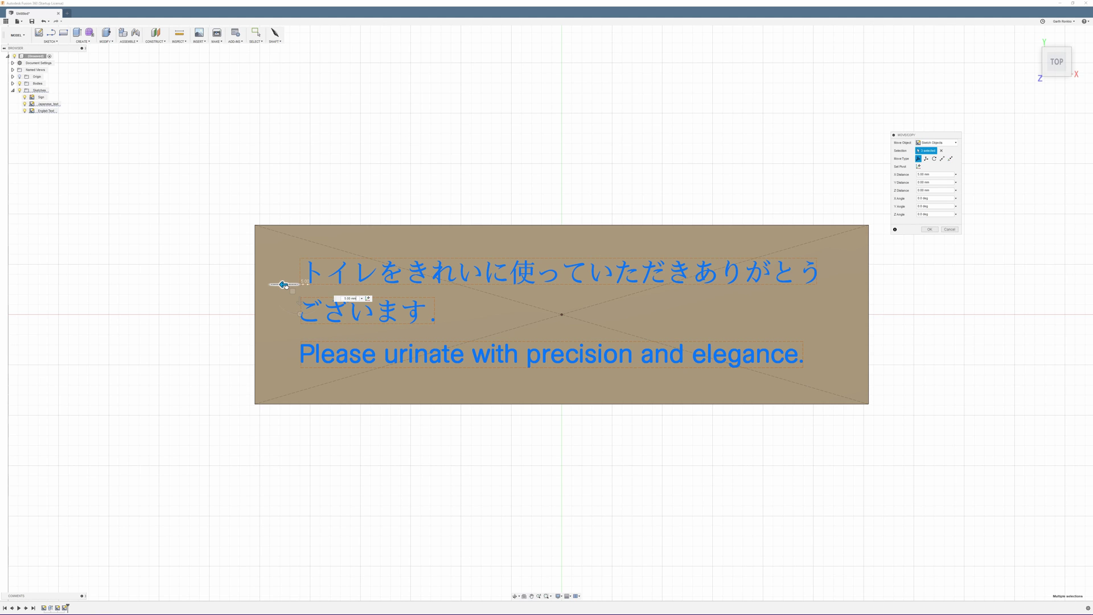
pyautogui.moveTo(284, 284)
pyautogui.mouseDown()
pyautogui.moveTo(293, 285)
pyautogui.moveTo(283, 284)
pyautogui.mouseUp()
pyautogui.click(349, 298)
pyautogui.write('0')
pyautogui.press('Return')
pyautogui.write('2')
pyautogui.press('Return')
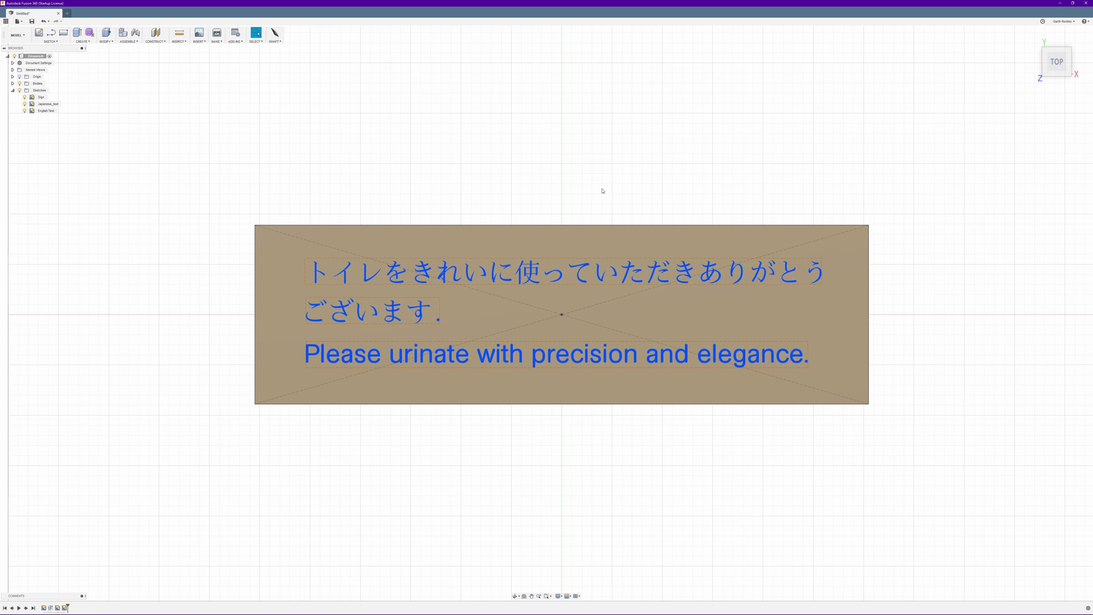
# Try to extrude the first Japanese text line from the plate
pyautogui.moveTo(572, 200); pyautogui.dragTo(535, 181, button='middle')
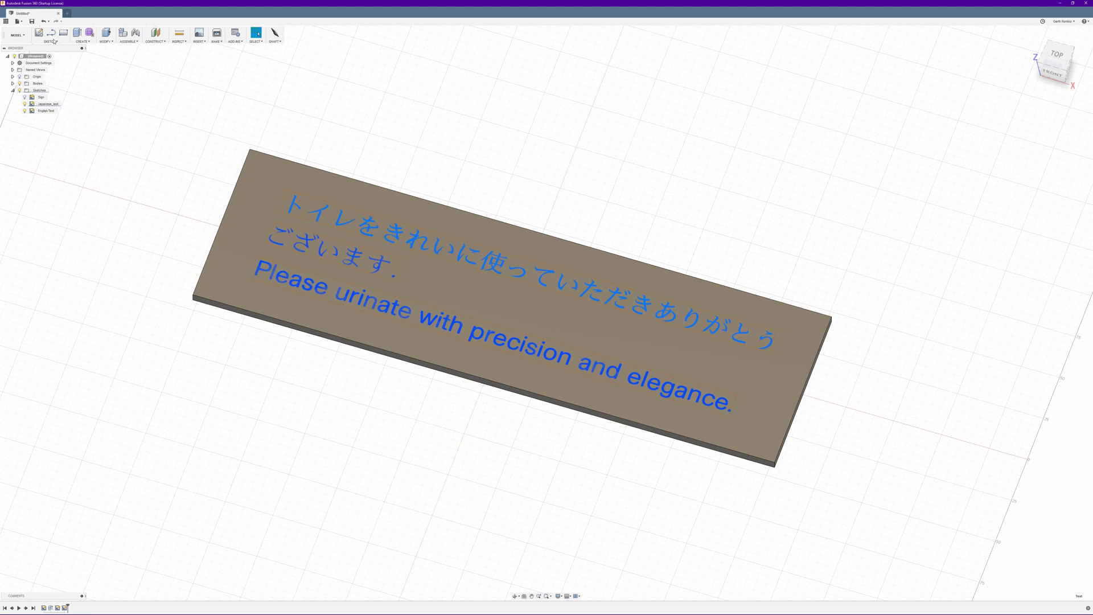
pyautogui.click(86, 41)
pyautogui.click(93, 57)
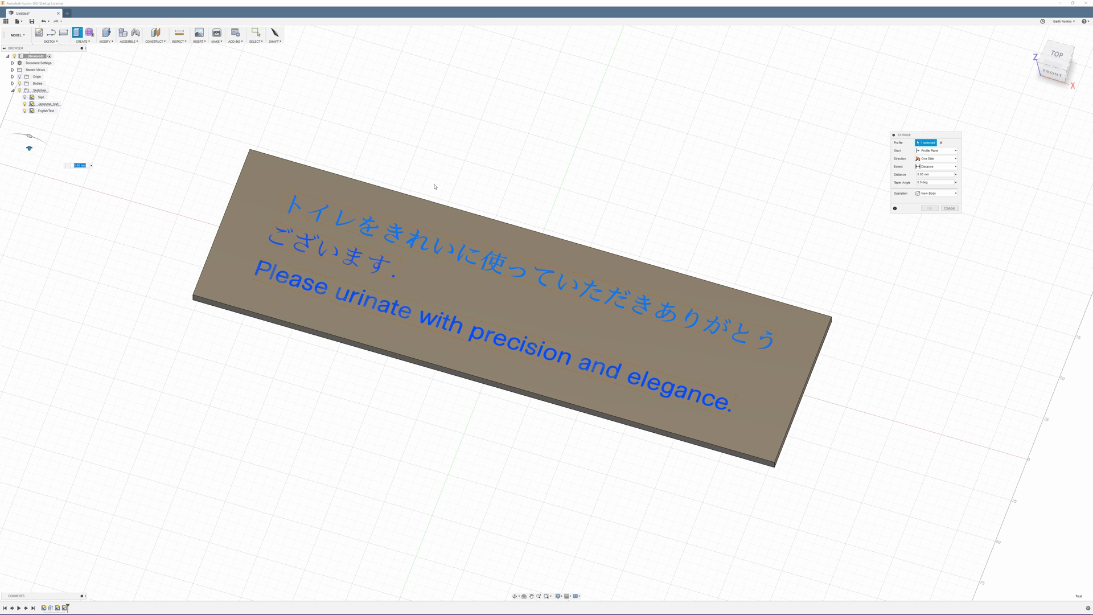
pyautogui.moveTo(171, 165); pyautogui.dragTo(205, 172, button='middle')
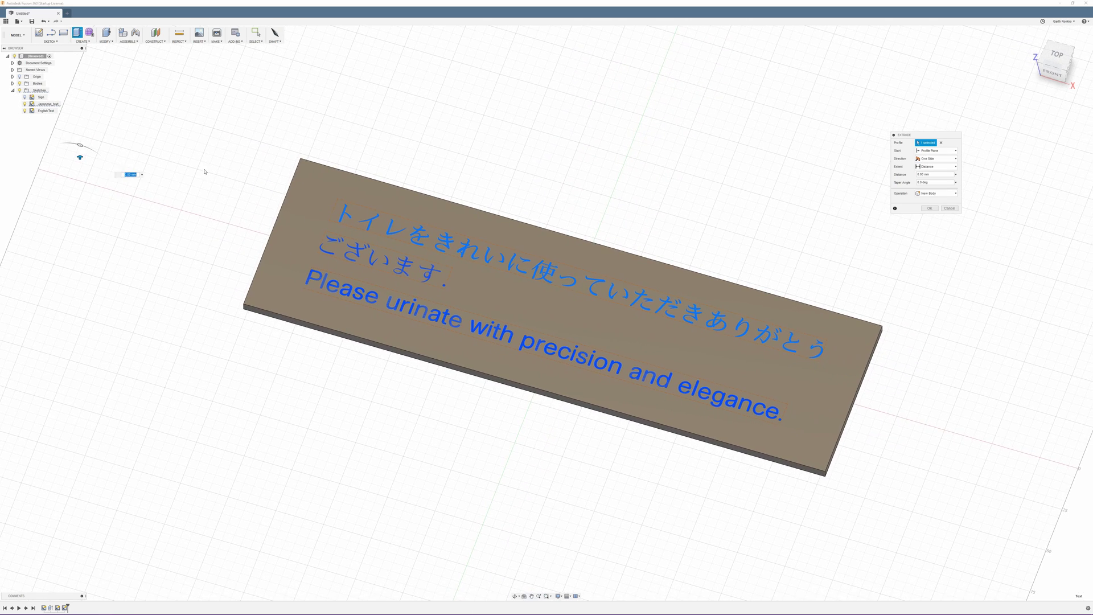
pyautogui.moveTo(80, 158); pyautogui.dragTo(80, 141)
pyautogui.click(947, 209)
pyautogui.click(947, 209)
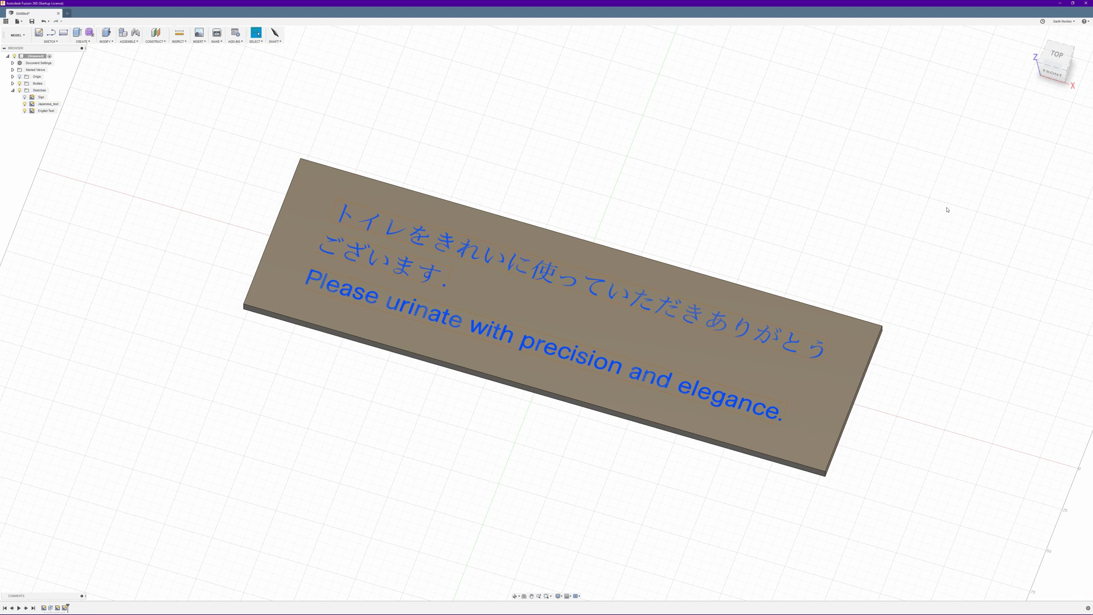
# Edit the Japanese_text sketch and explode its first text line into curves
pyautogui.keyDown('shift'); pyautogui.moveTo(614, 210); pyautogui.dragTo(620, 215, button='middle'); pyautogui.keyUp('shift')
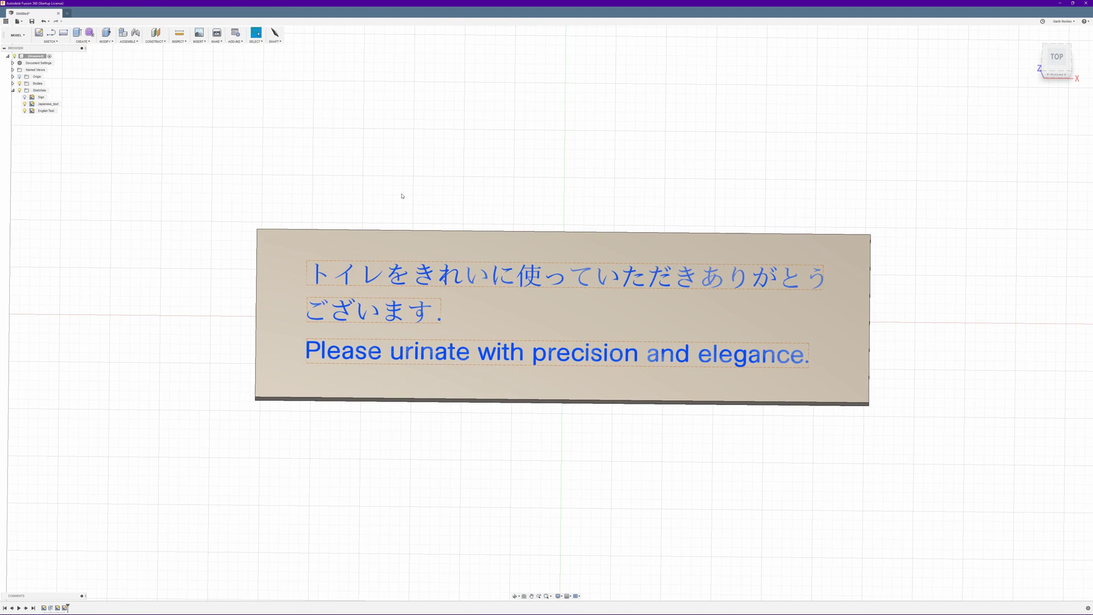
pyautogui.click(46, 105)
pyautogui.doubleClick(47, 105)
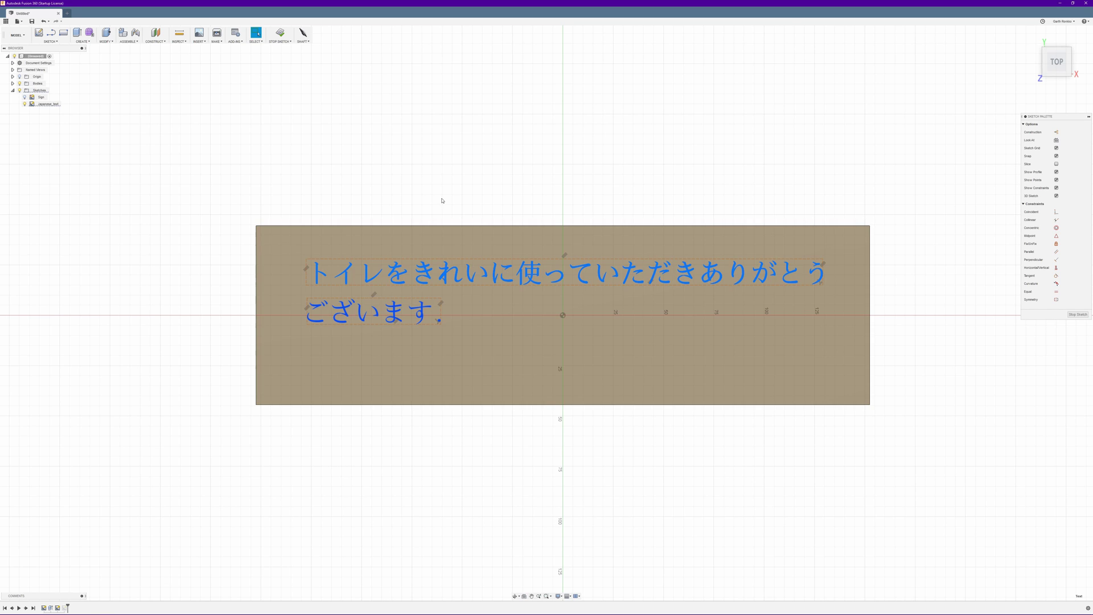
pyautogui.rightClick(426, 272)
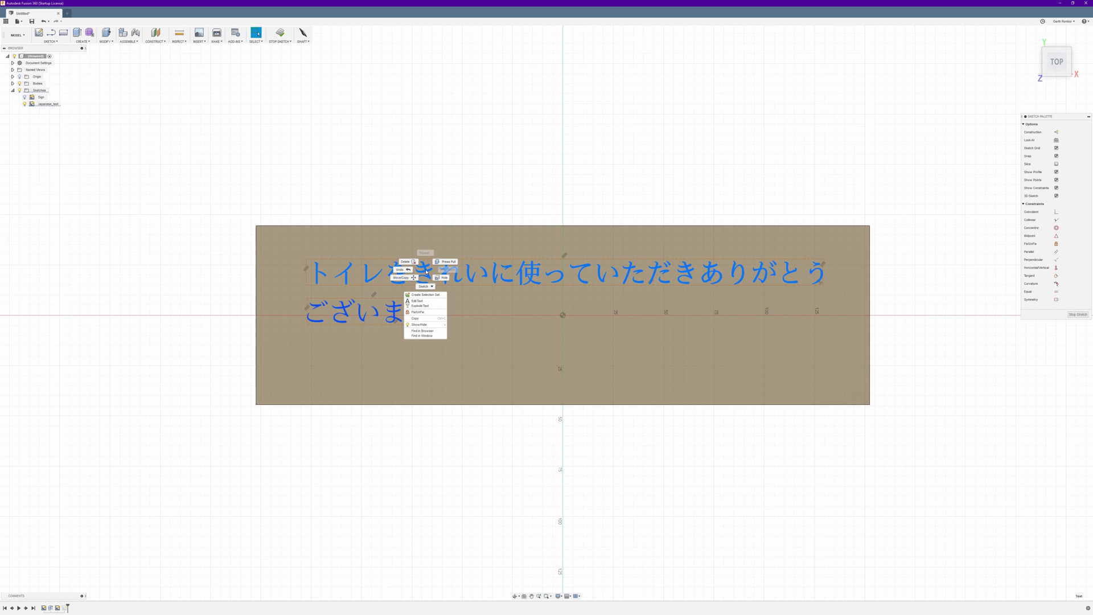
pyautogui.click(423, 306)
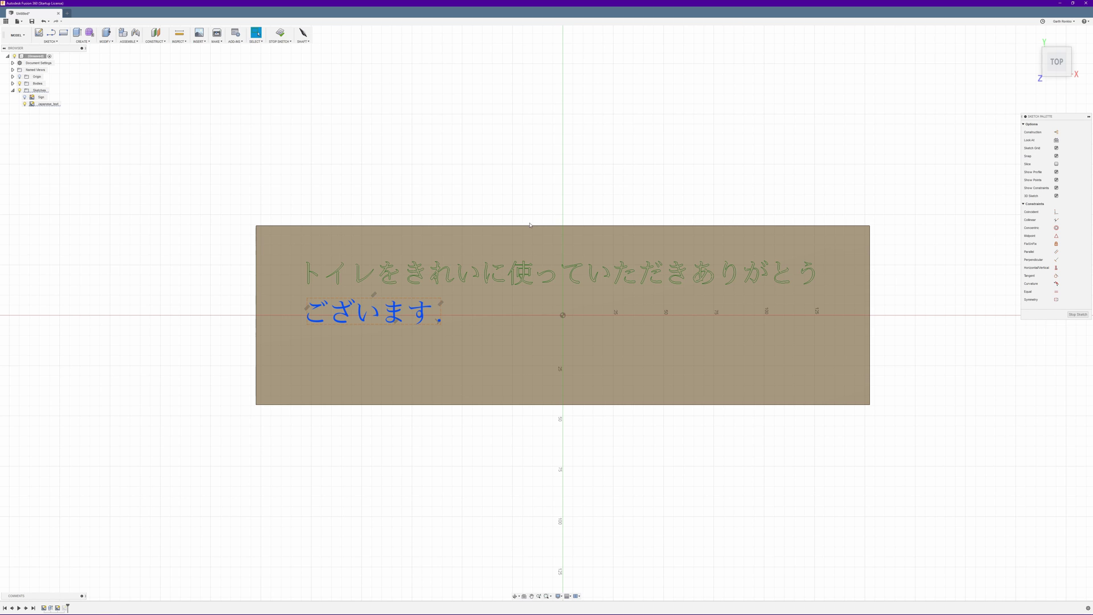
pyautogui.click(532, 245)
pyautogui.click(745, 419)
pyautogui.click(437, 233)
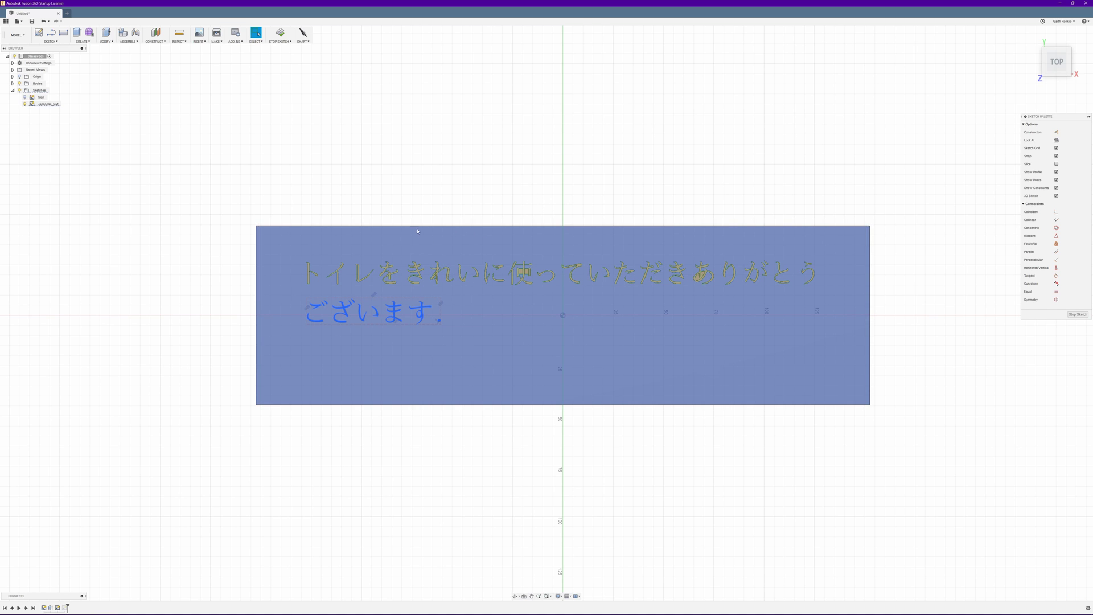
pyautogui.click(429, 217)
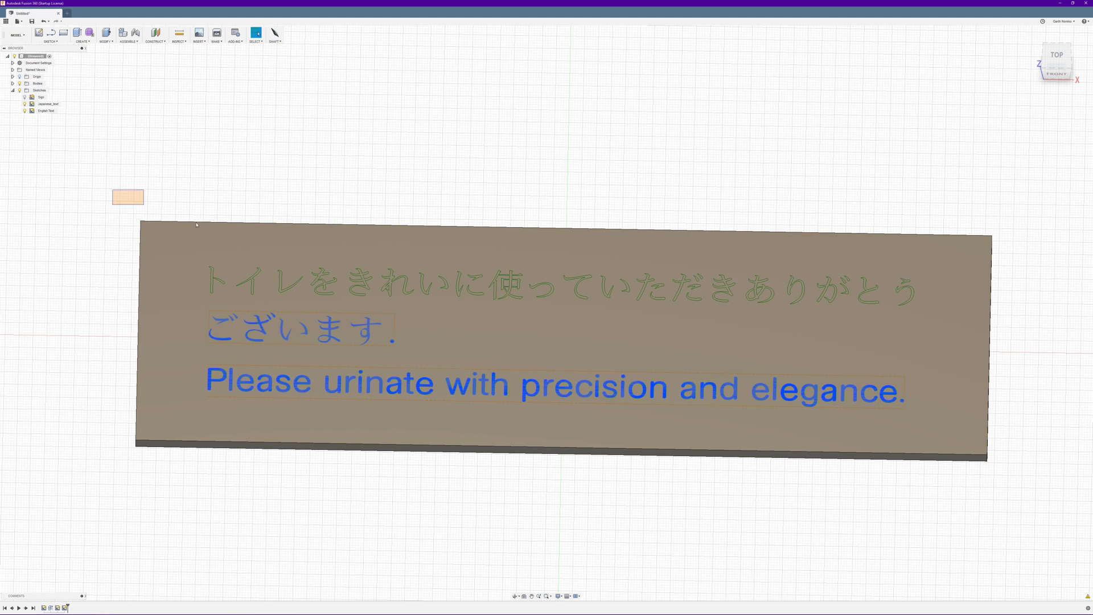
# Select all the exploded character profiles of the first Japanese line on the plate
pyautogui.moveTo(196, 225); pyautogui.dragTo(169, 210)
pyautogui.moveTo(185, 251)
pyautogui.mouseDown()
pyautogui.moveTo(485, 301)
pyautogui.moveTo(942, 311)
pyautogui.mouseUp()
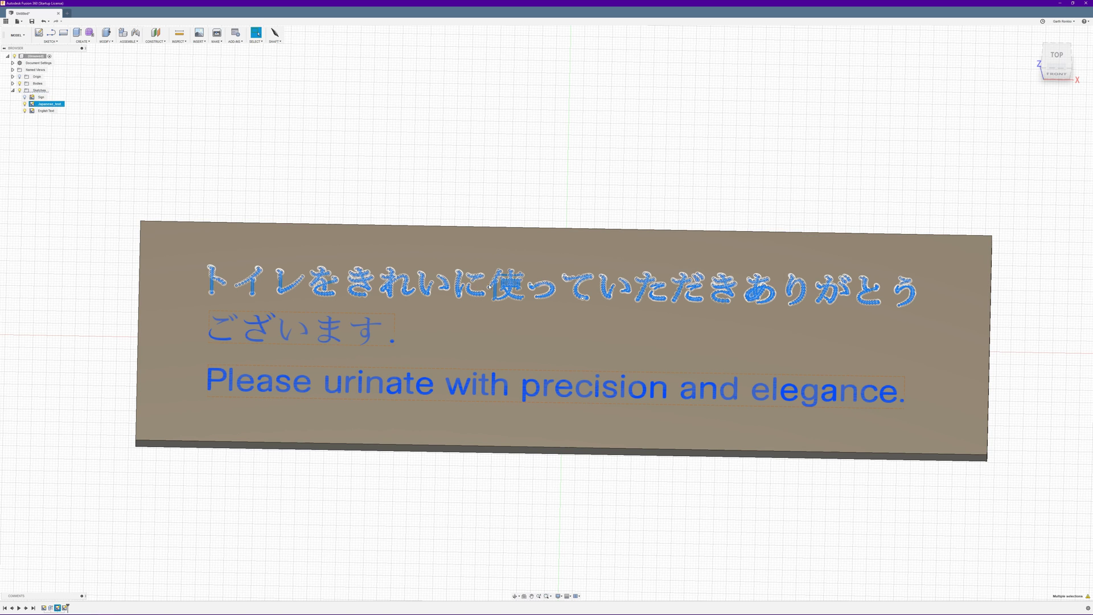
pyautogui.scroll(2, 511, 291)
pyautogui.scroll(5, 510, 291)
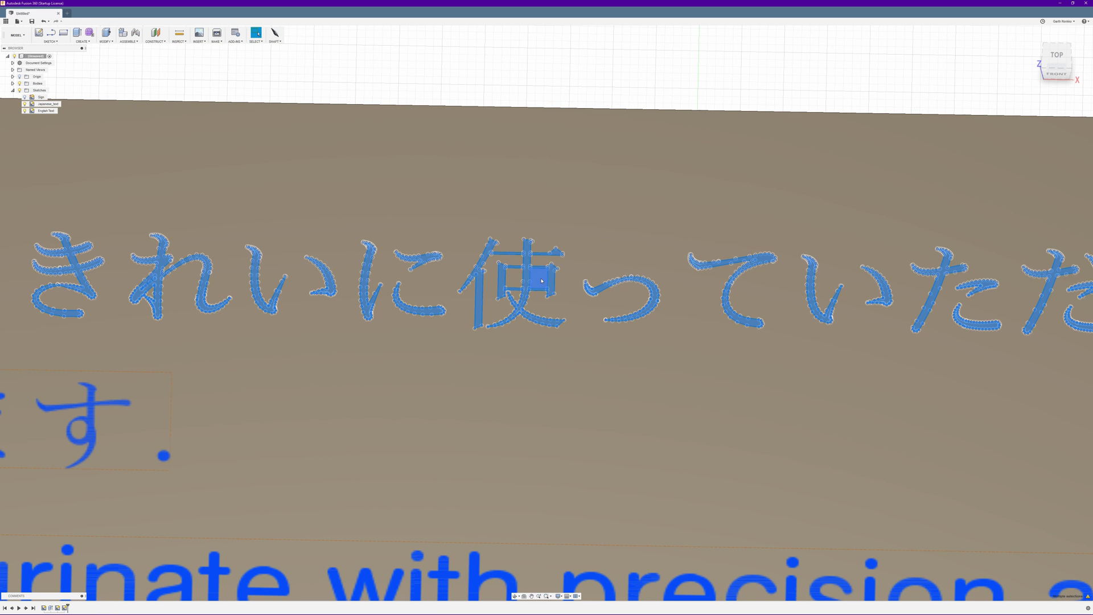
pyautogui.click(804, 328)
pyautogui.moveTo(804, 329); pyautogui.dragTo(296, 316, button='middle')
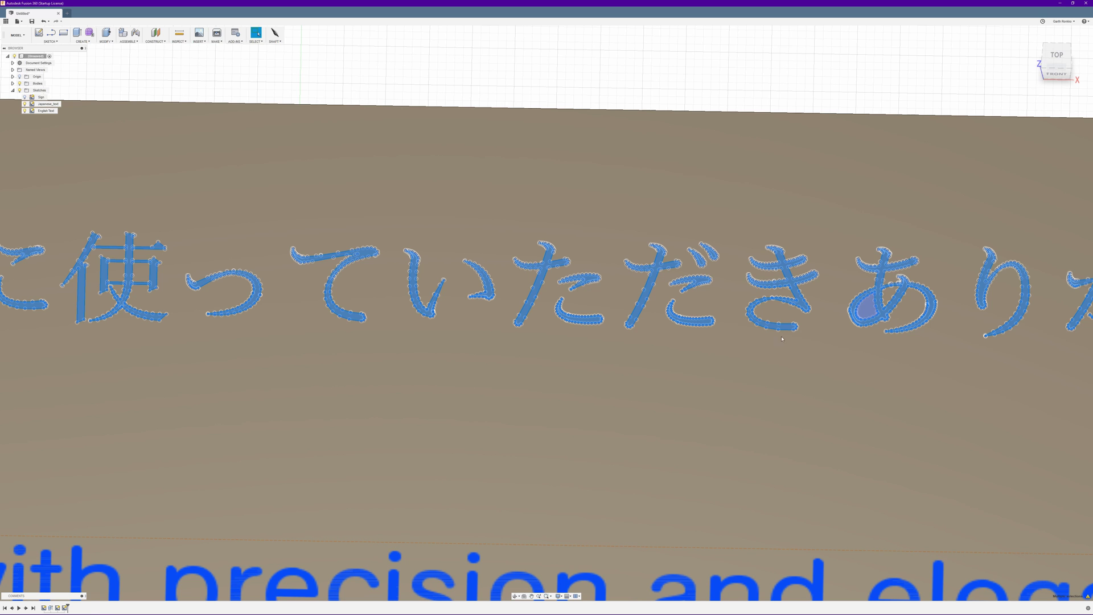
pyautogui.scroll(-2, 754, 349)
pyautogui.scroll(-2, 754, 349)
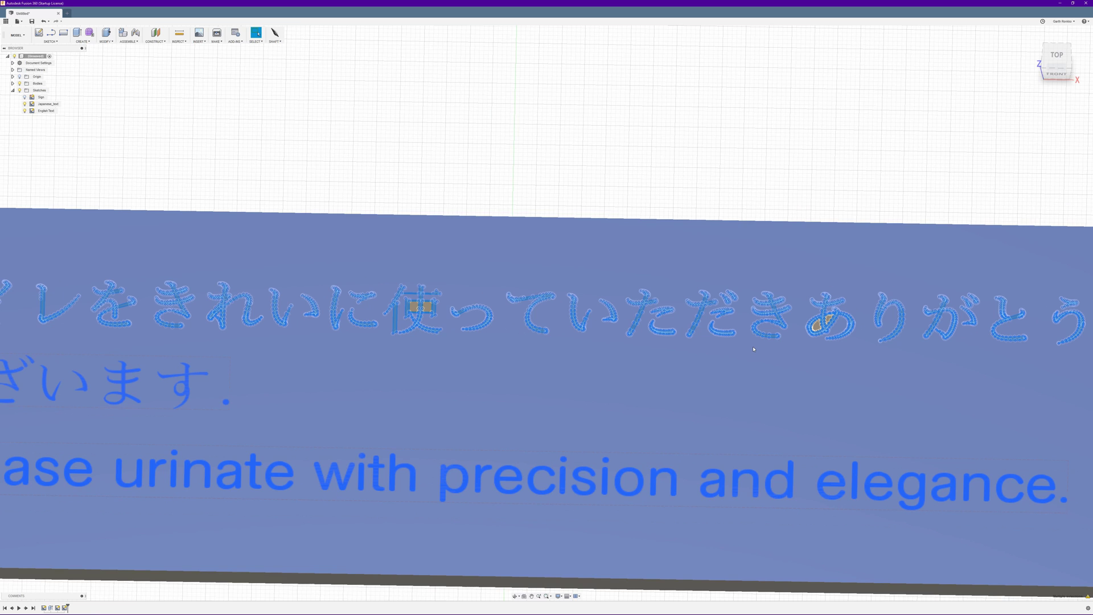
pyautogui.scroll(-2, 754, 349)
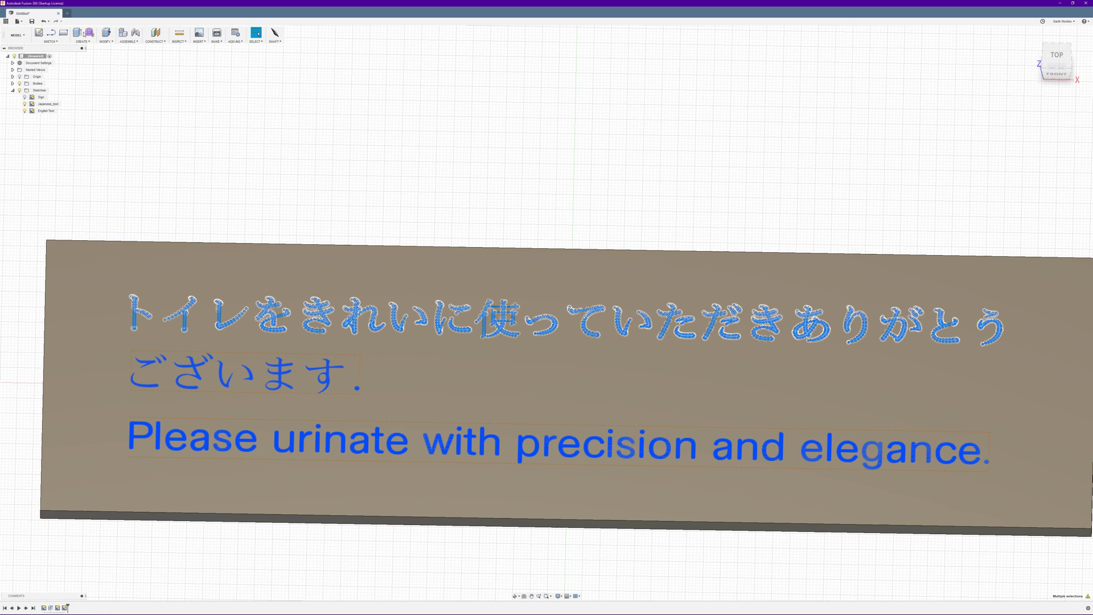
# Extrude the selected first-line character profiles 3 mm, joined to the plate
pyautogui.click(94, 41)
pyautogui.click(93, 56)
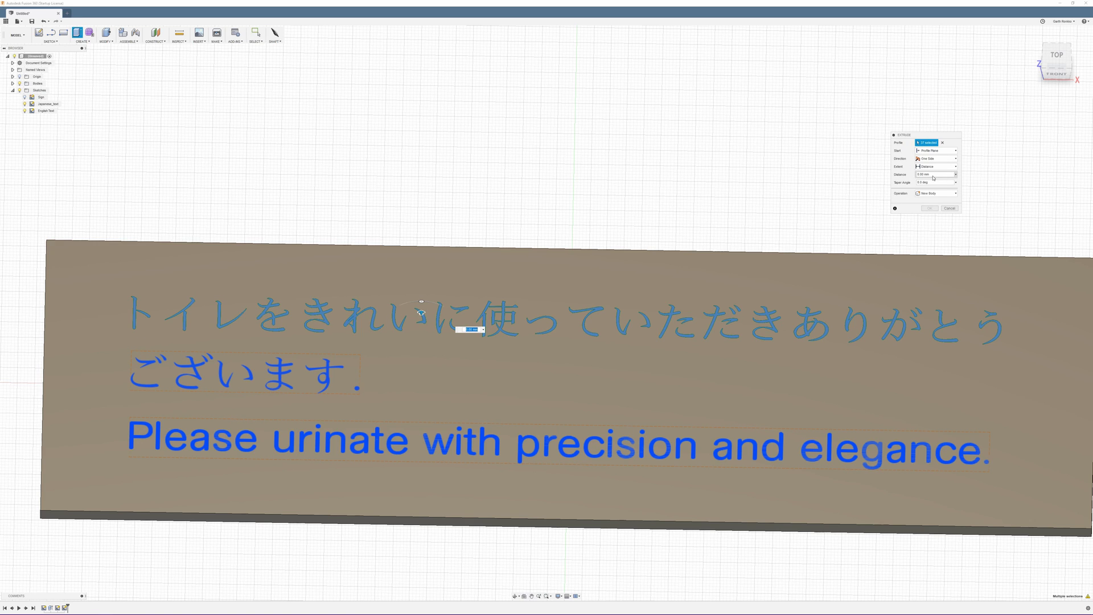
pyautogui.click(934, 175)
pyautogui.doubleClick(926, 174)
pyautogui.write('3')
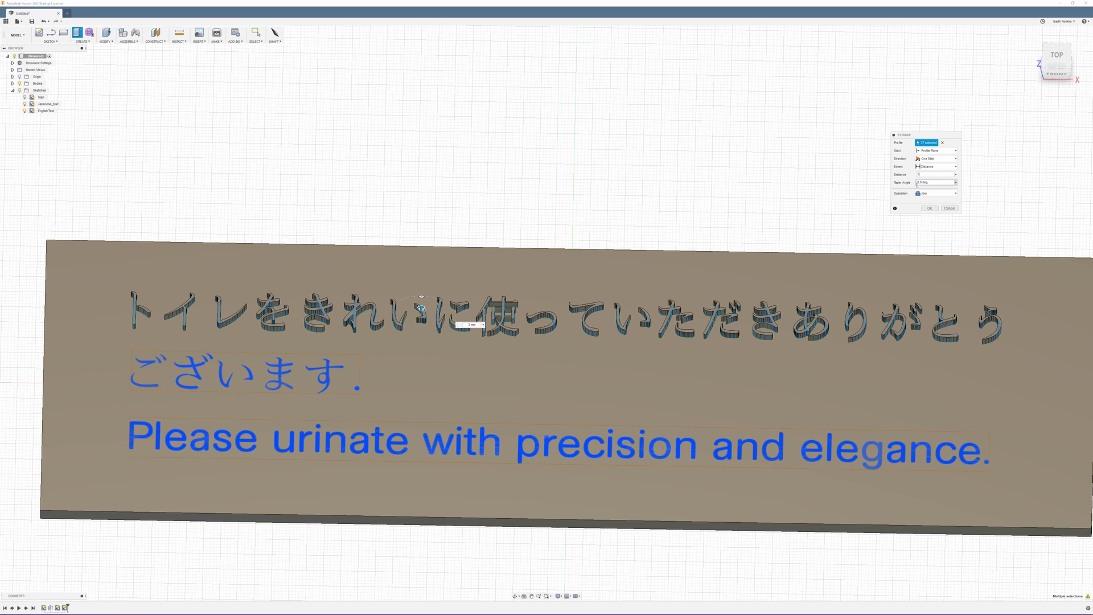
pyautogui.click(935, 209)
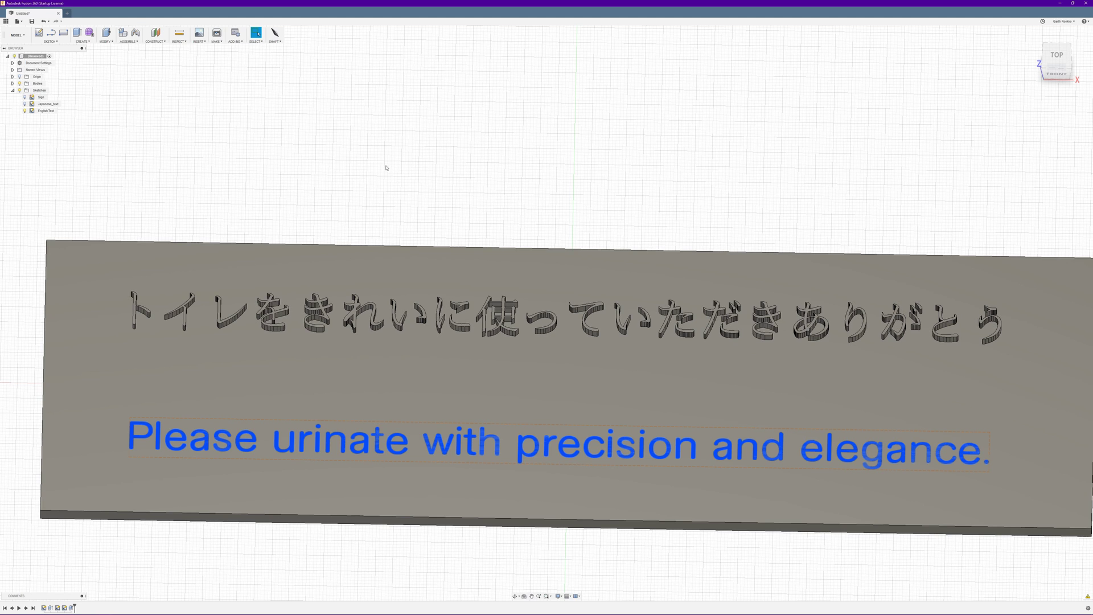
# Show the Japanese_text sketch again and extrude its second text line 3 mm, joined to the plate
pyautogui.click(25, 104)
pyautogui.click(24, 105)
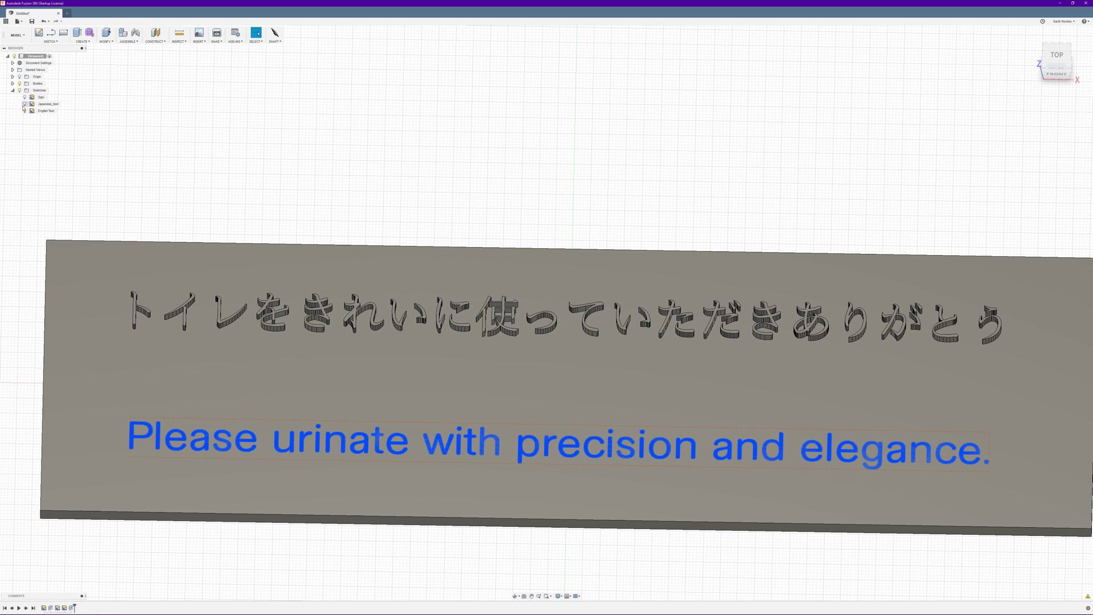
pyautogui.click(24, 104)
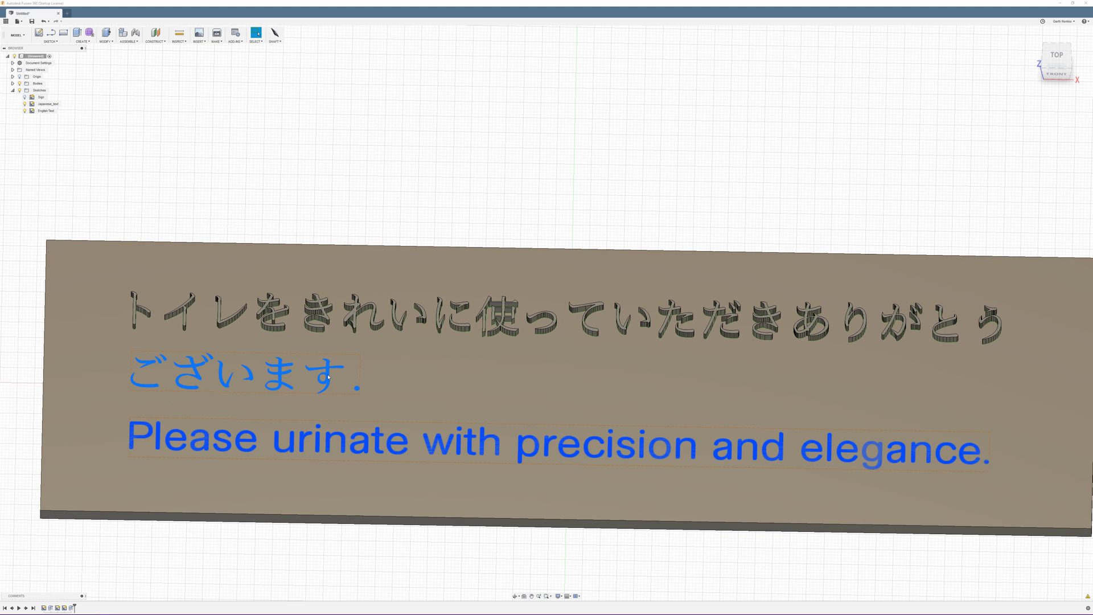
pyautogui.click(329, 376)
pyautogui.press('e')
pyautogui.moveTo(934, 176); pyautogui.dragTo(909, 181)
pyautogui.write('3')
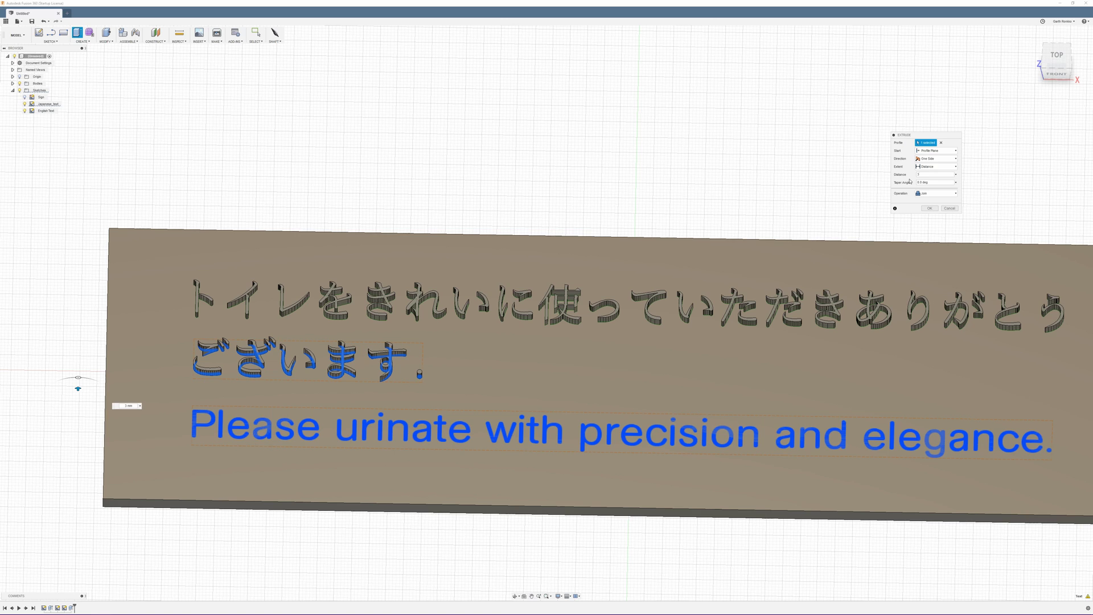
pyautogui.click(929, 209)
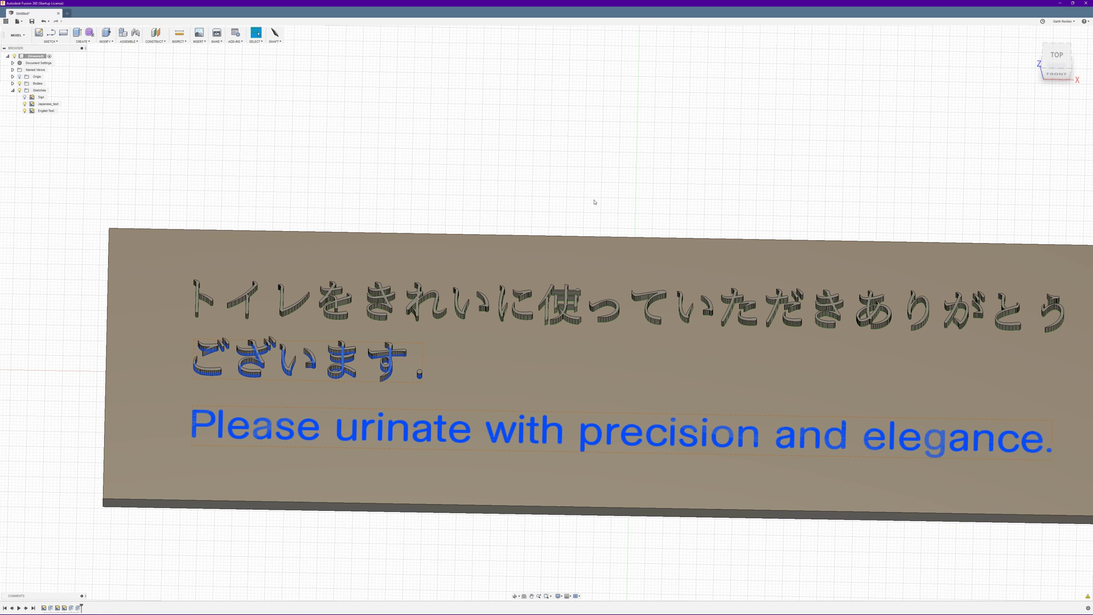
# Extrude the English text line 3 mm, joined to the plate
pyautogui.moveTo(659, 207); pyautogui.dragTo(488, 177, button='middle')
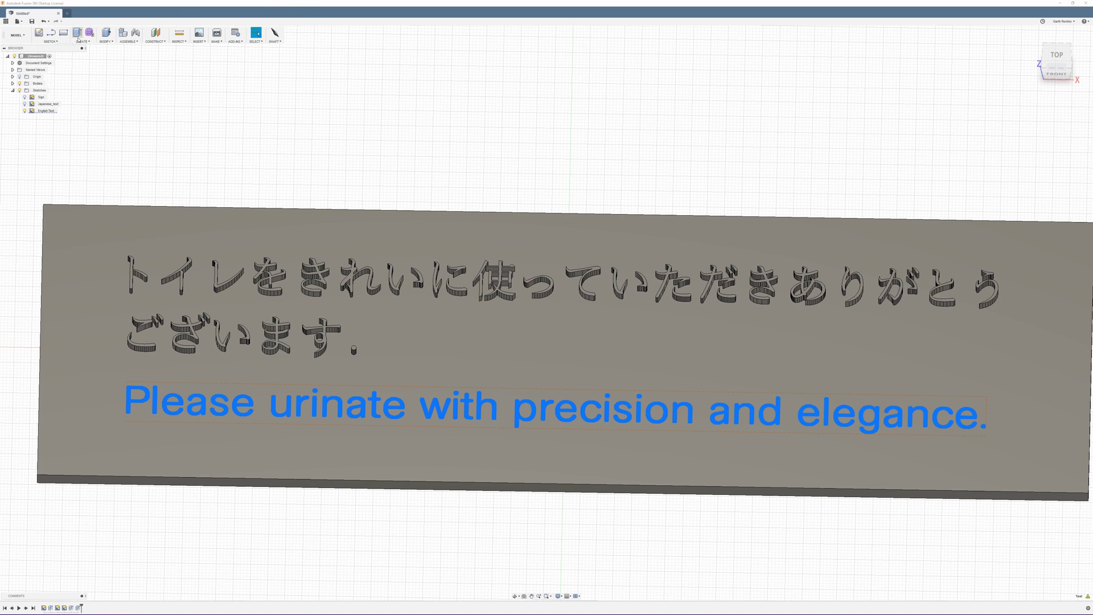
pyautogui.click(80, 43)
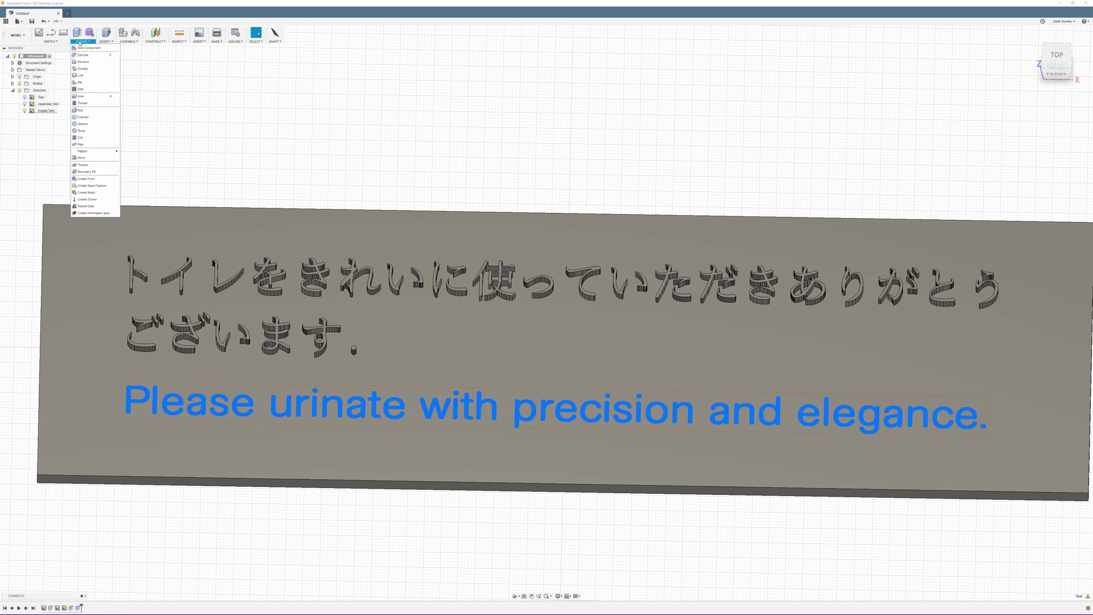
pyautogui.click(83, 55)
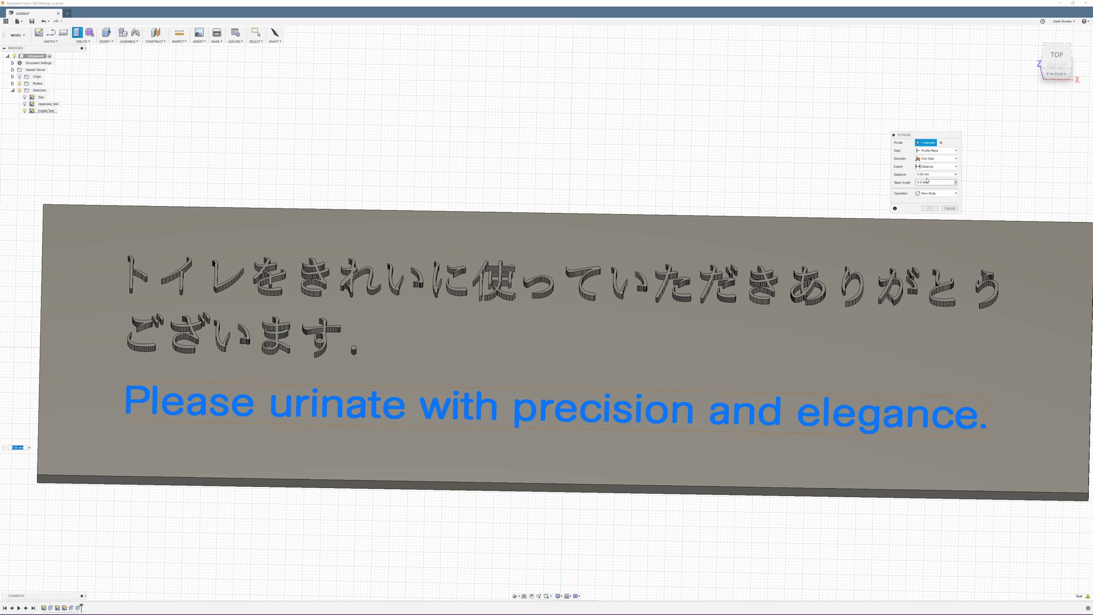
pyautogui.doubleClick(931, 175)
pyautogui.write('3')
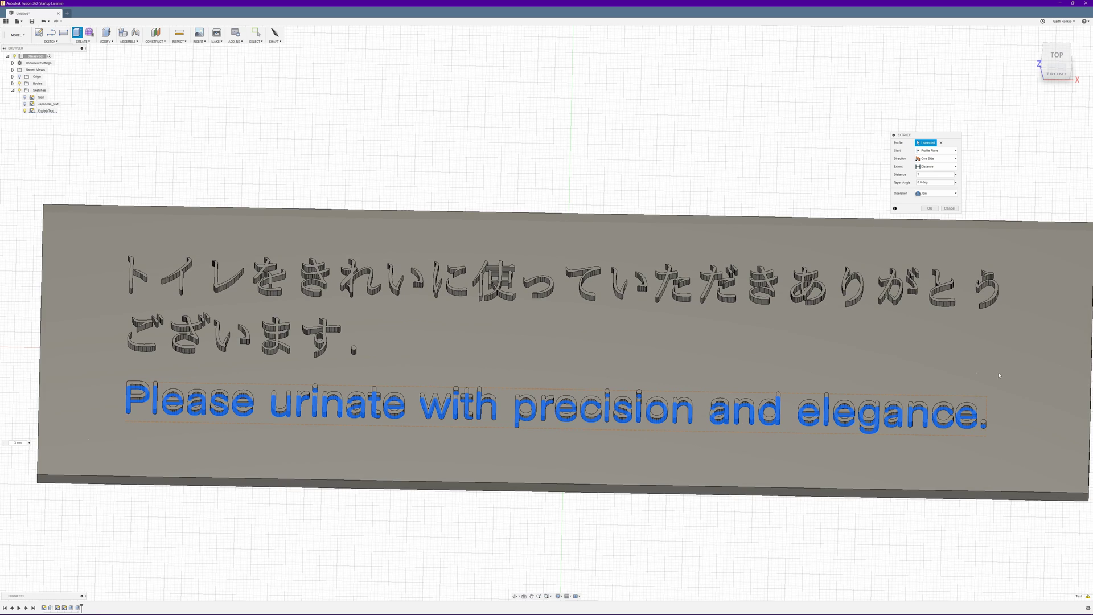
pyautogui.click(1088, 596)
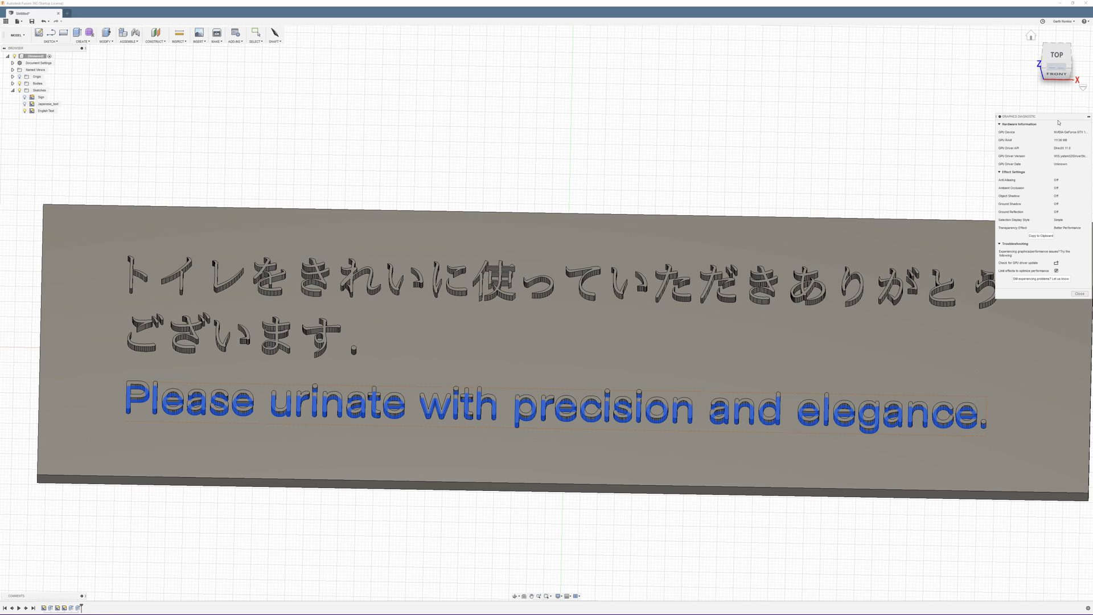
pyautogui.click(1080, 293)
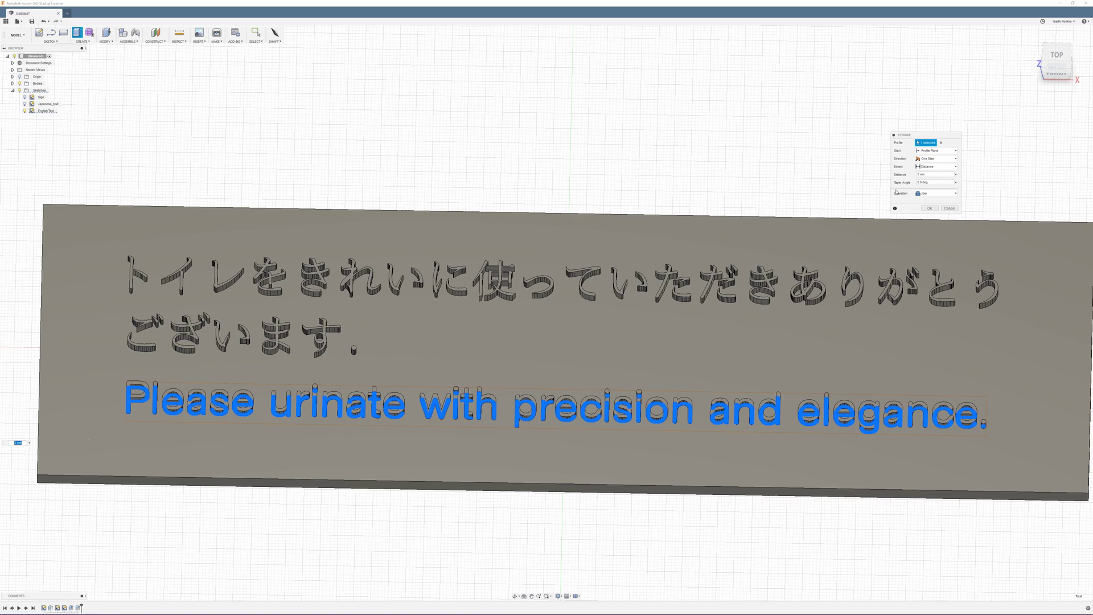